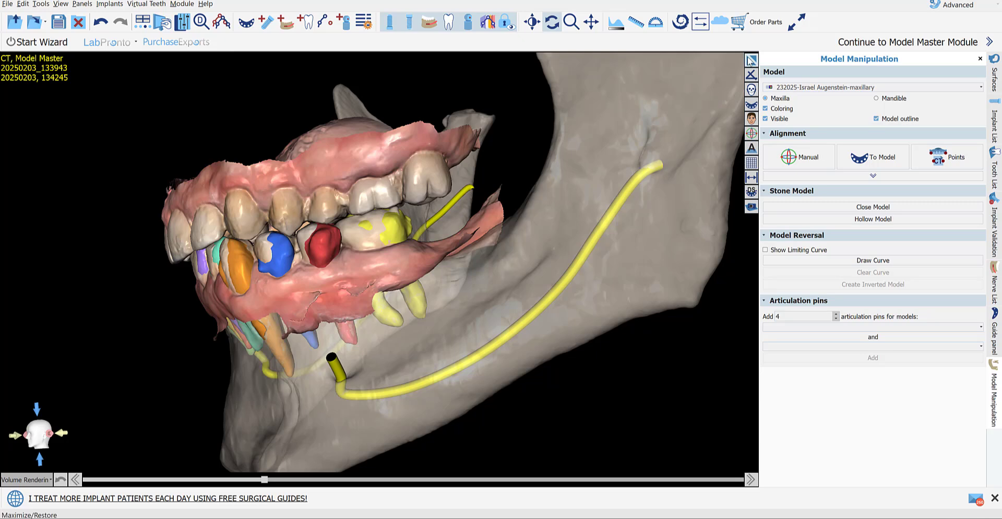
Restore the maximized 3D view to the multi-view layout and show the model from the patient's left side
click(751, 60)
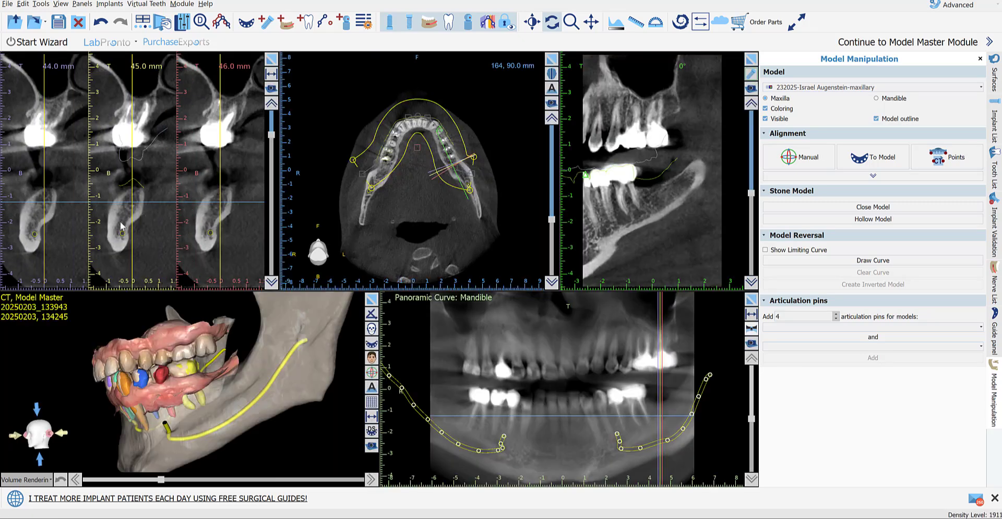
scroll(145, 215, down, 1)
scroll(144, 222, up, 1)
drag(293, 349, 185, 393)
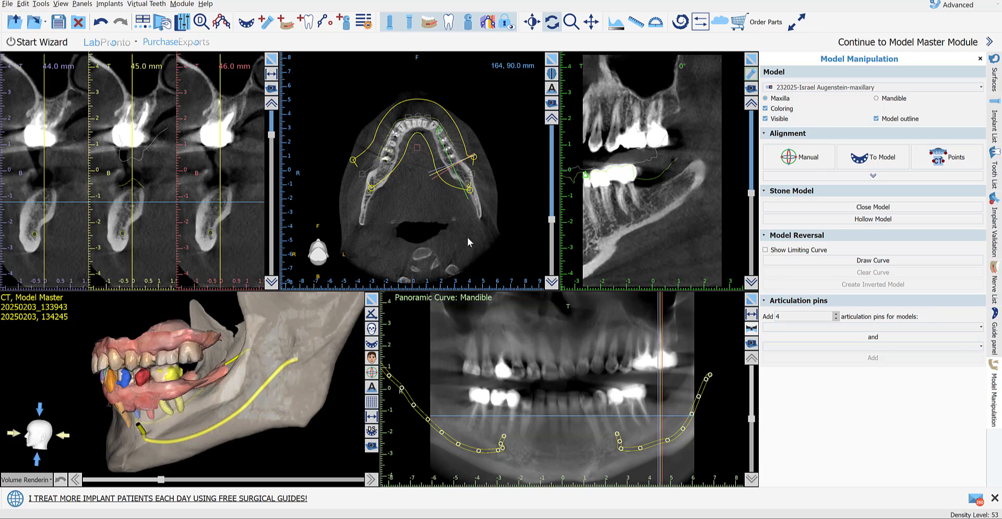
Add an automatically created AI tooth for the Left Mandibular Second Molar
click(311, 24)
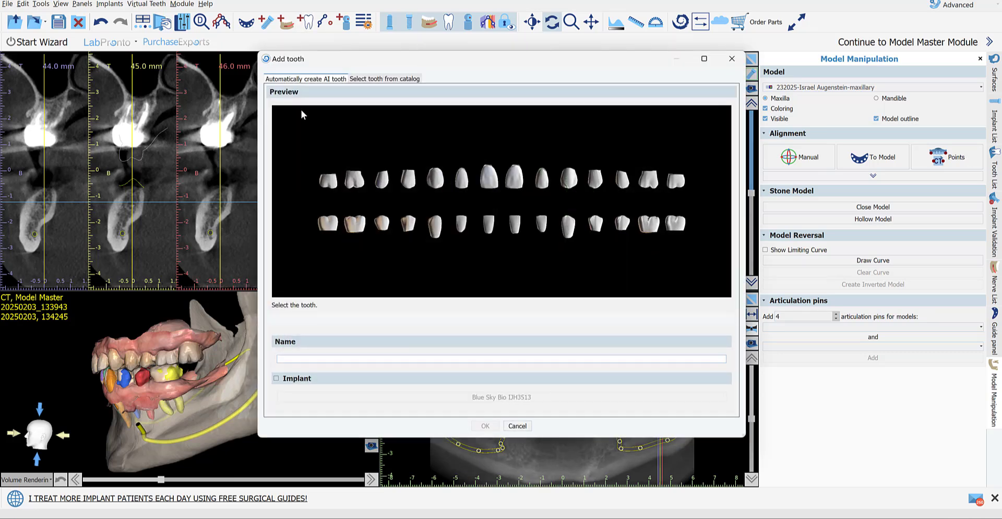
click(678, 224)
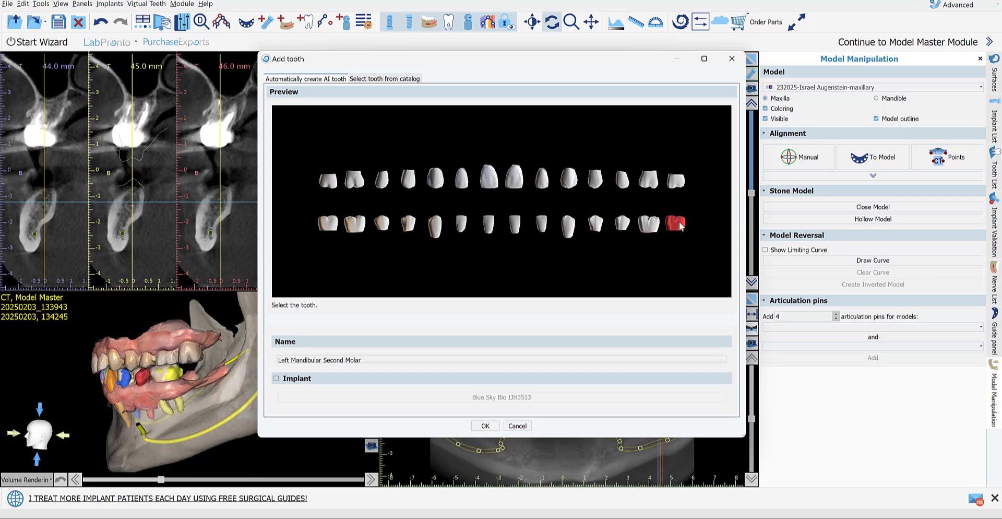
click(485, 425)
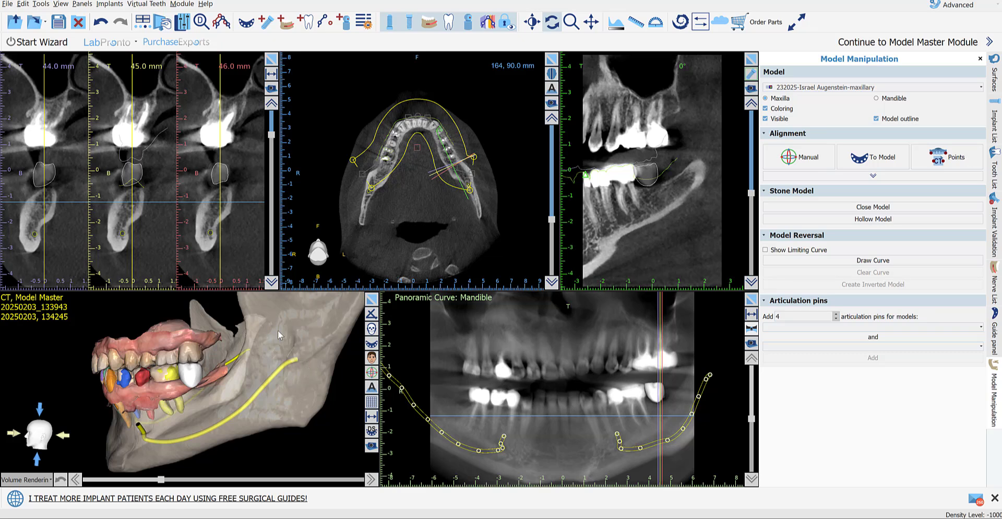
Set the maxillary scan surface's transparency to 0.51
drag(277, 330, 268, 361)
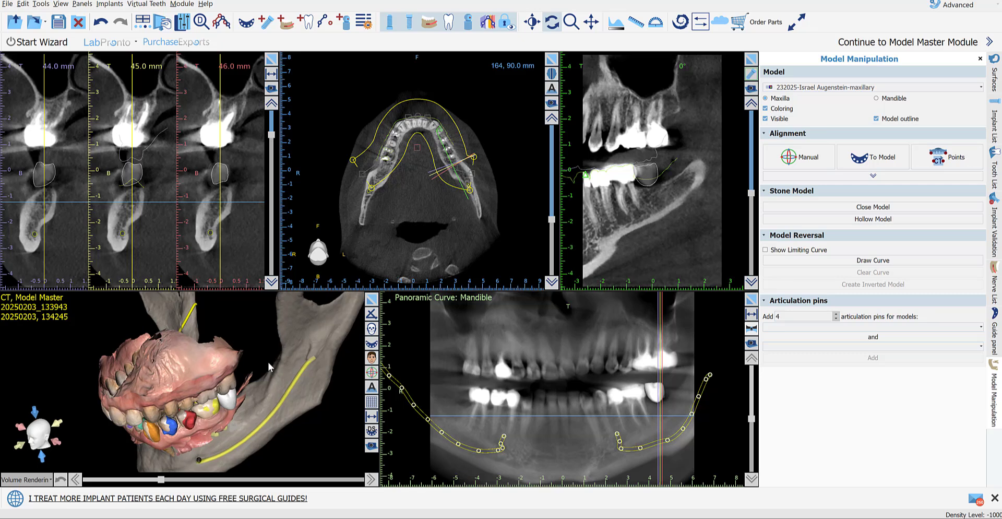
click(162, 368)
drag(226, 328, 176, 335)
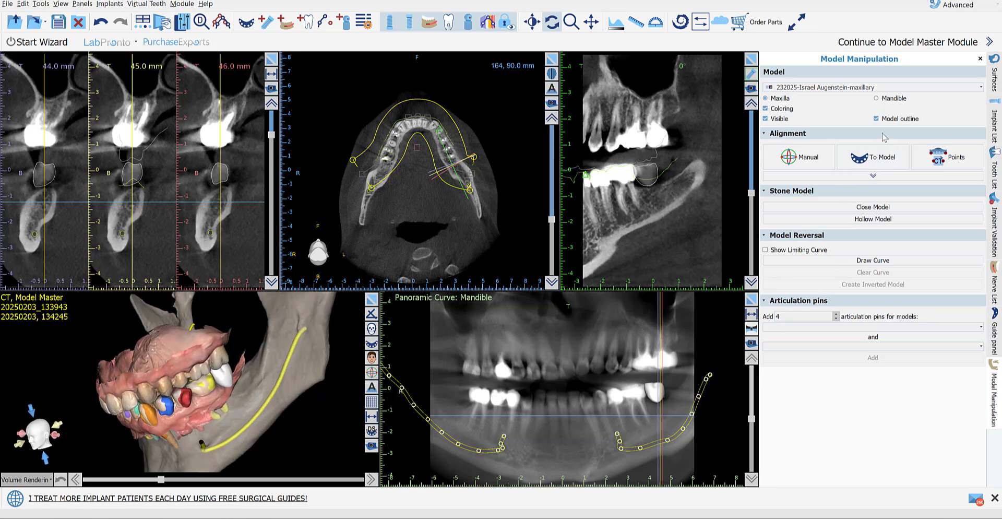
click(994, 78)
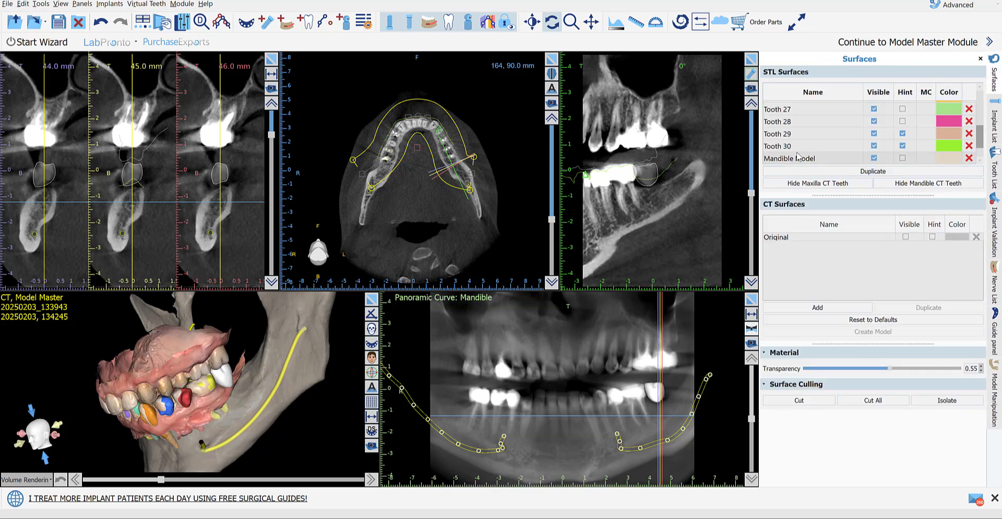
scroll(801, 160, down, 2)
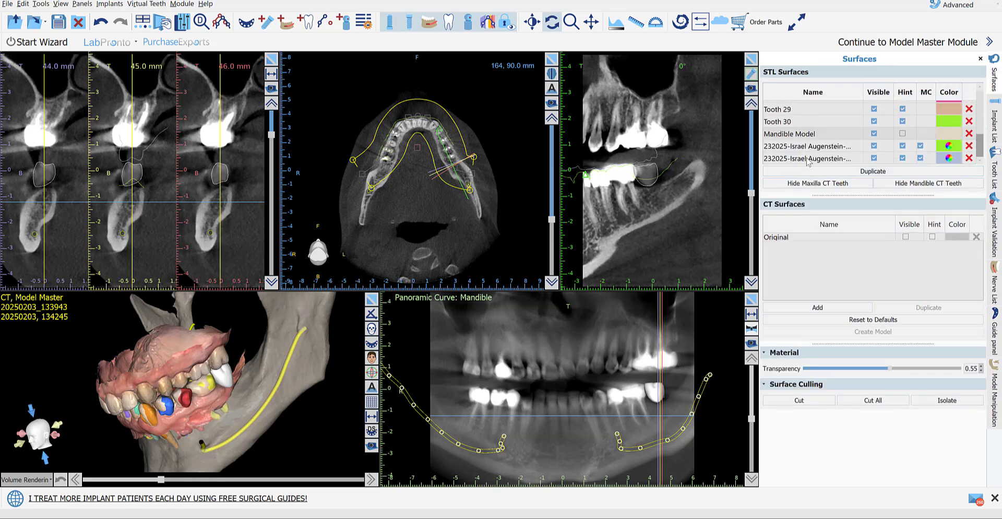
click(807, 160)
click(808, 371)
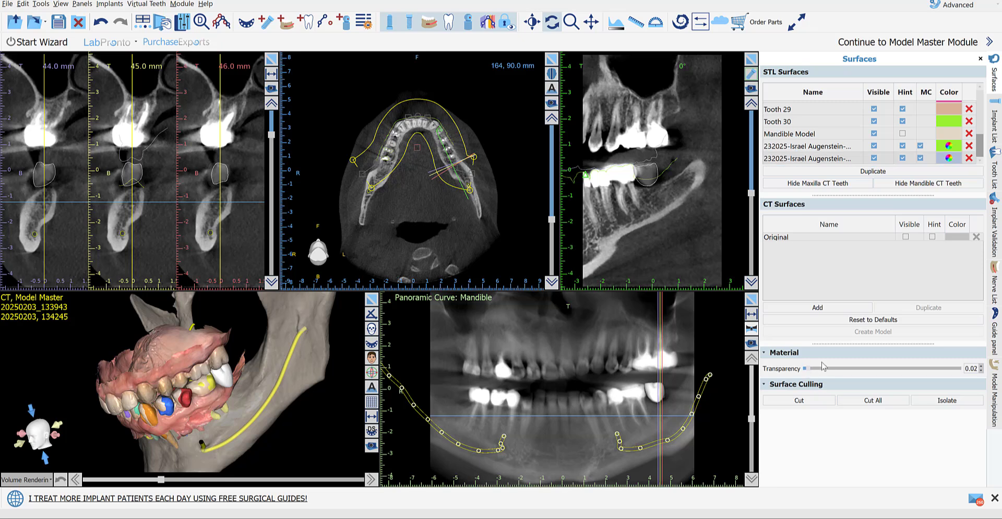
drag(823, 368, 883, 368)
drag(305, 390, 201, 421)
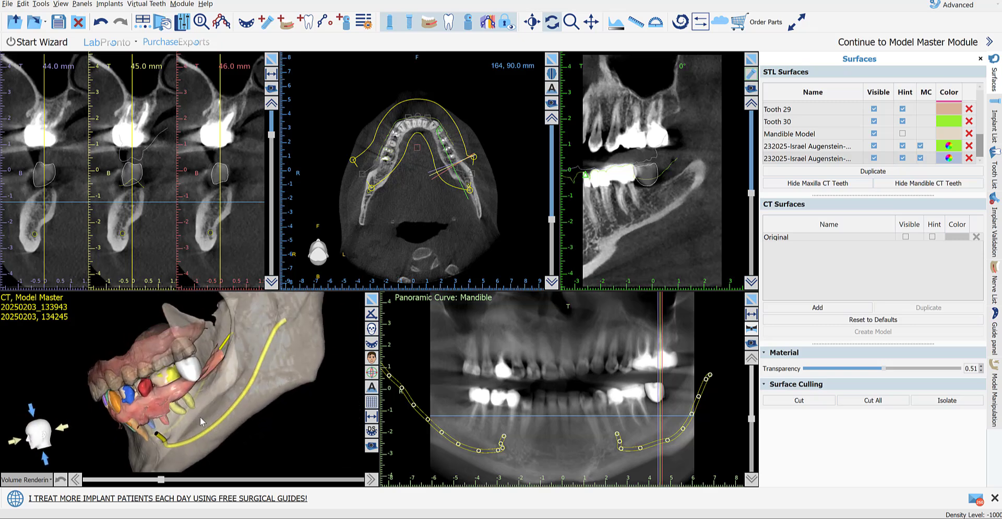
Turn the oblique cross-section to -115° to examine the bone beneath the new second molar crown
scroll(644, 223, down, 3)
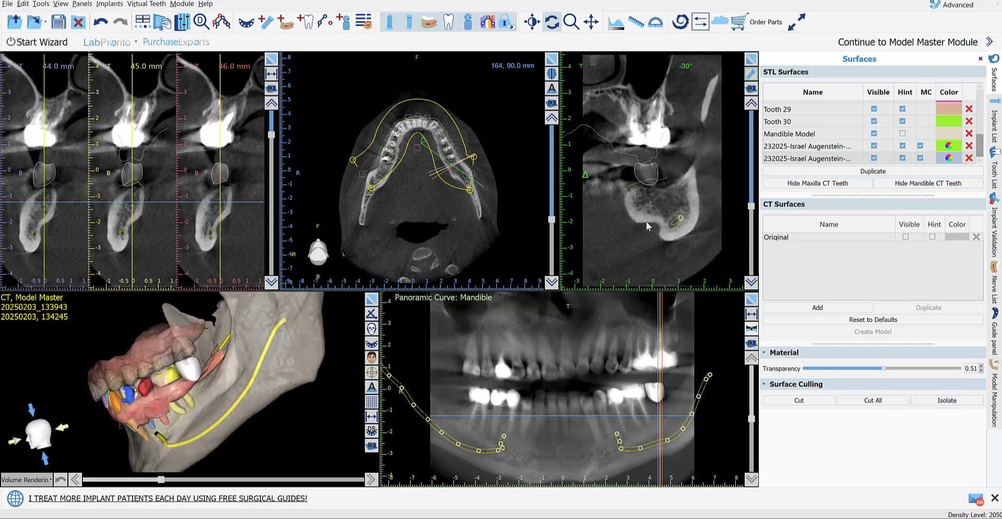
scroll(646, 221, down, 5)
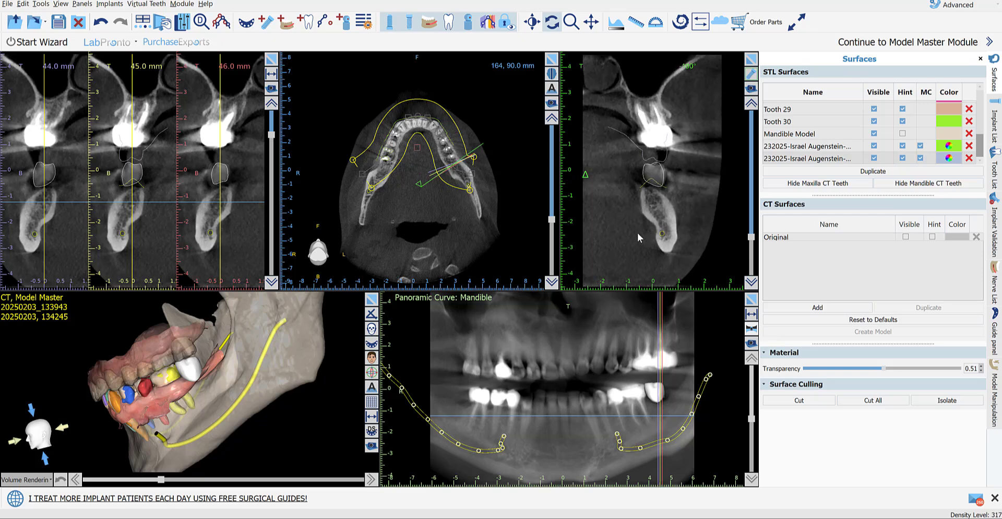
scroll(637, 233, down, 3)
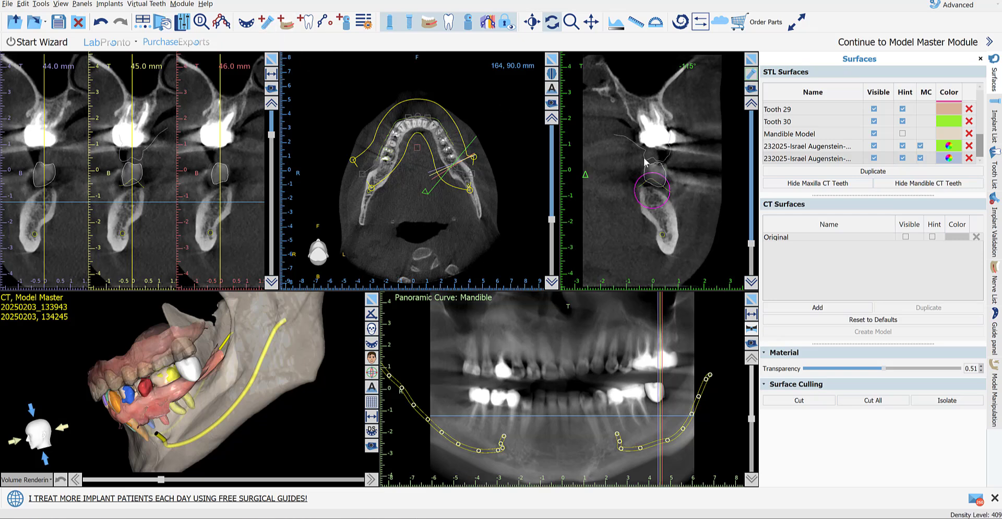
right_click(652, 176)
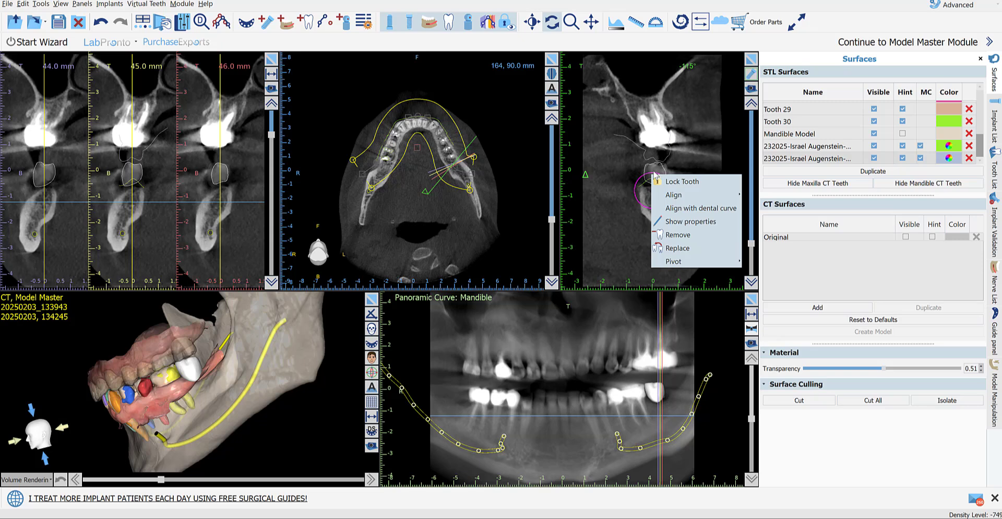
Place a mandibular Blue Sky Bio BIO | Max implant, platform 4.30, label IJH4310, 10 mm long, under the left second molar crown
click(266, 22)
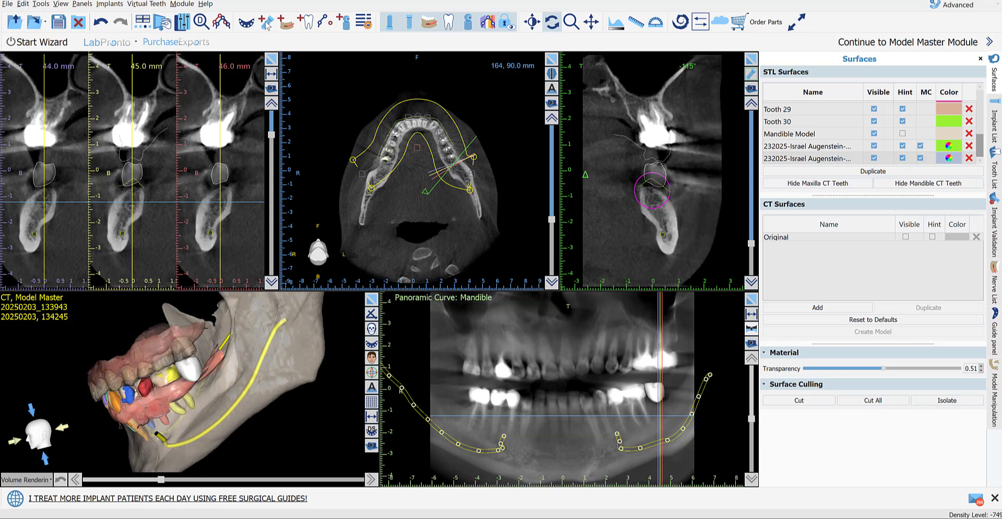
click(464, 168)
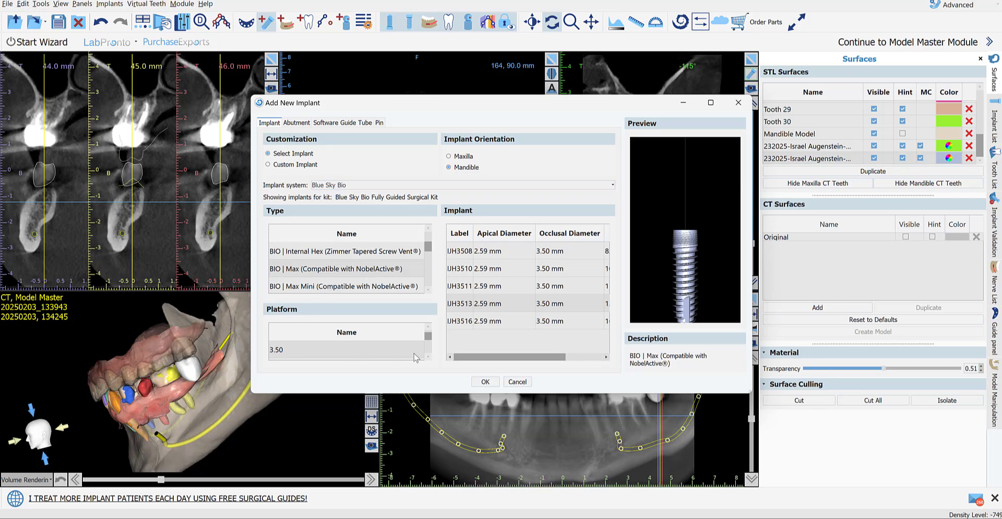
click(429, 358)
click(365, 349)
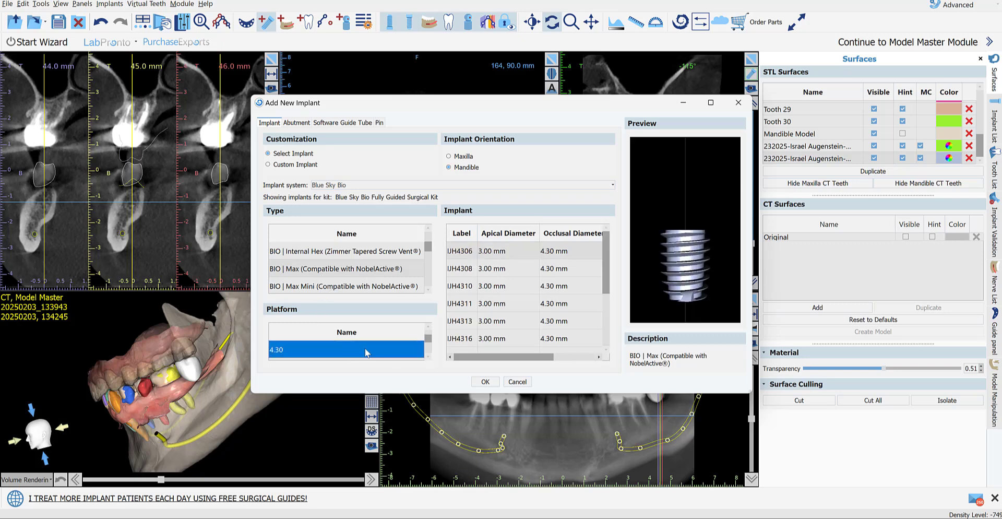
click(339, 270)
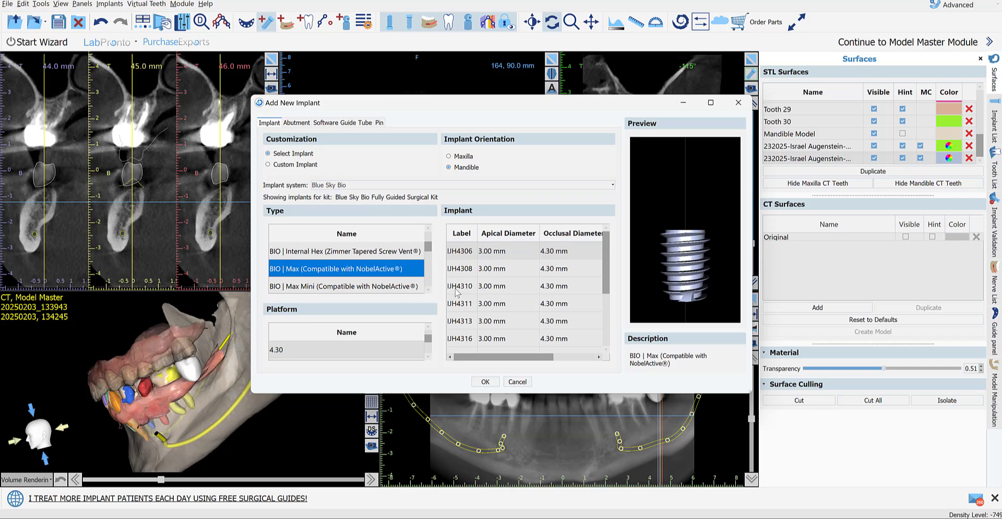
drag(540, 362, 561, 361)
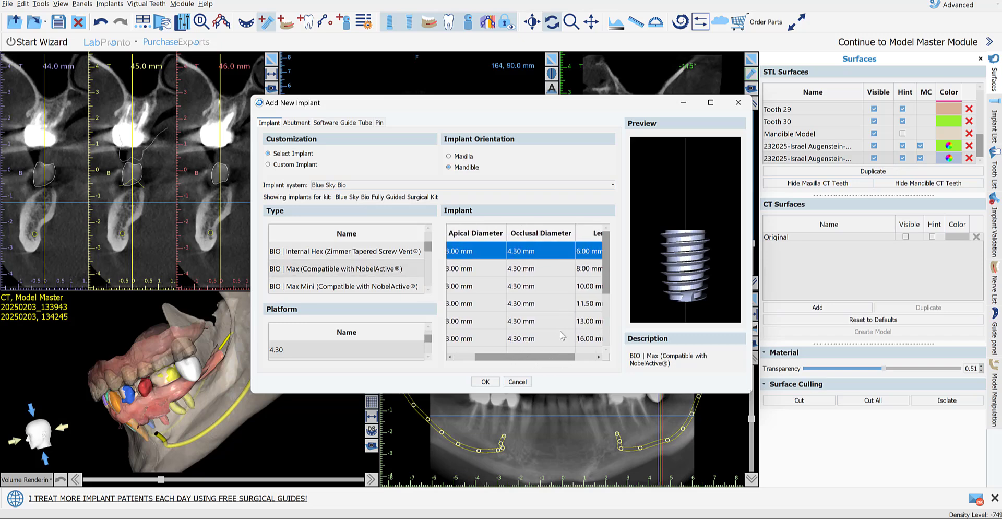
click(546, 294)
click(485, 382)
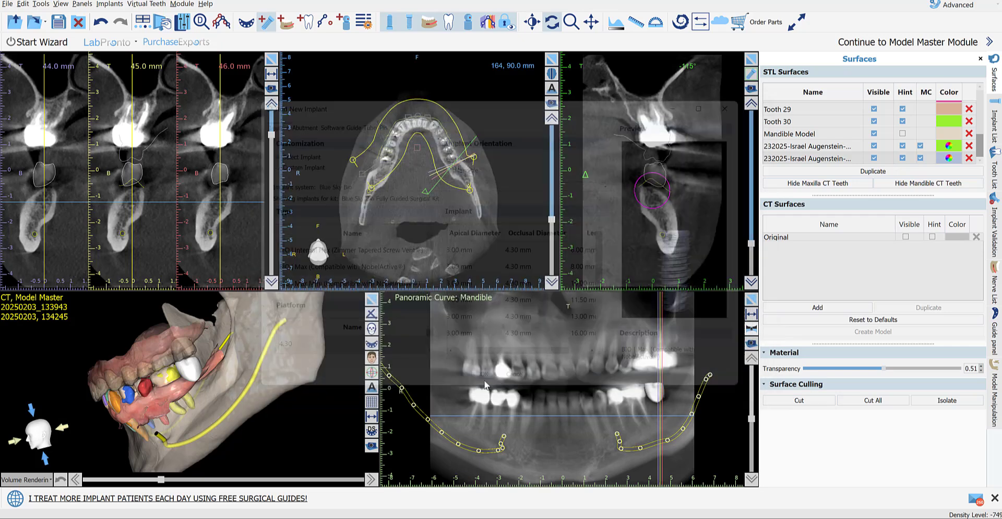
click(660, 408)
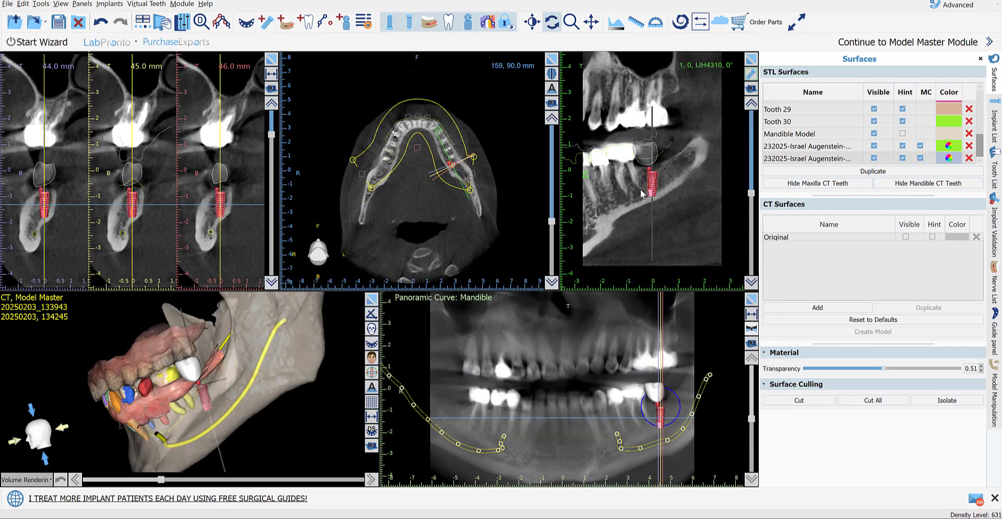
Tilt the second molar implant and shift it within the ridge, checking it in the oblique section turned to -95°
drag(668, 190, 701, 207)
scroll(700, 207, down, 15)
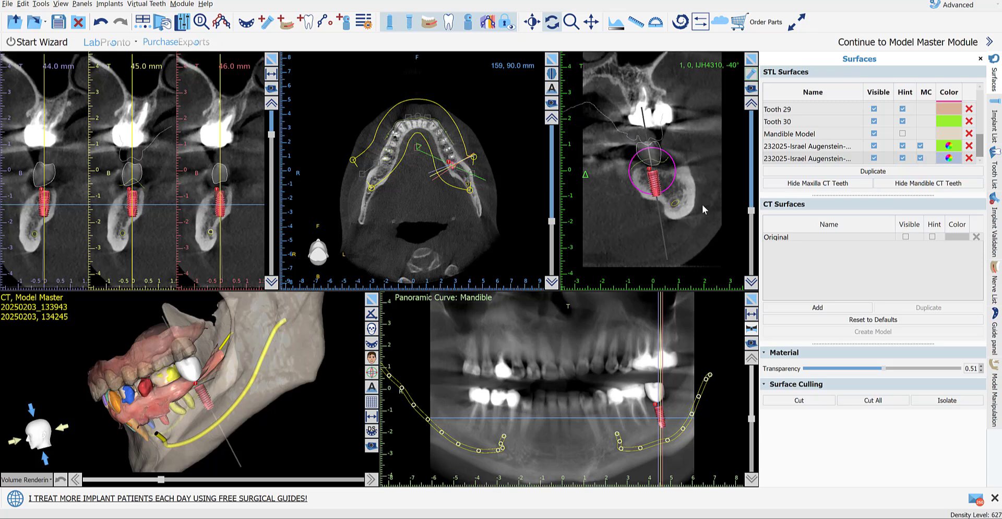
scroll(696, 208, up, 1)
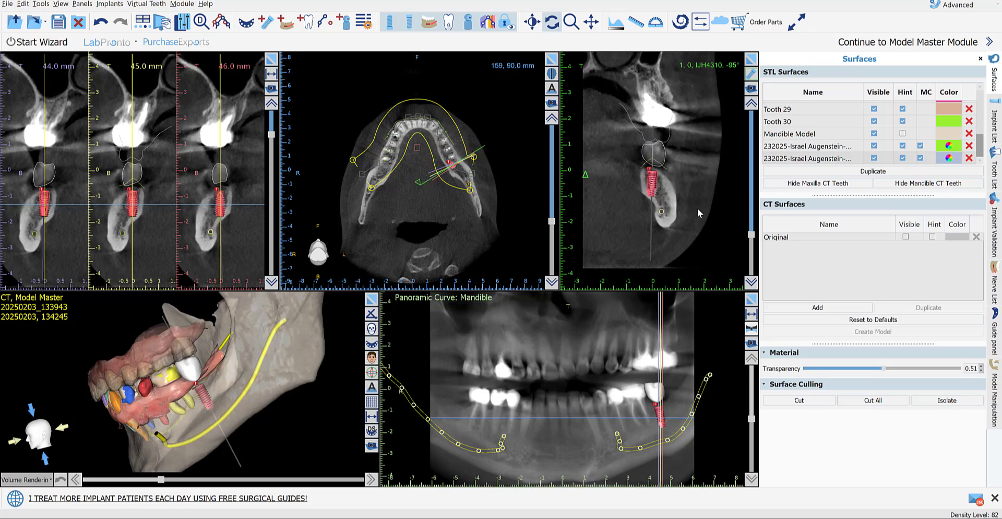
drag(650, 189, 655, 195)
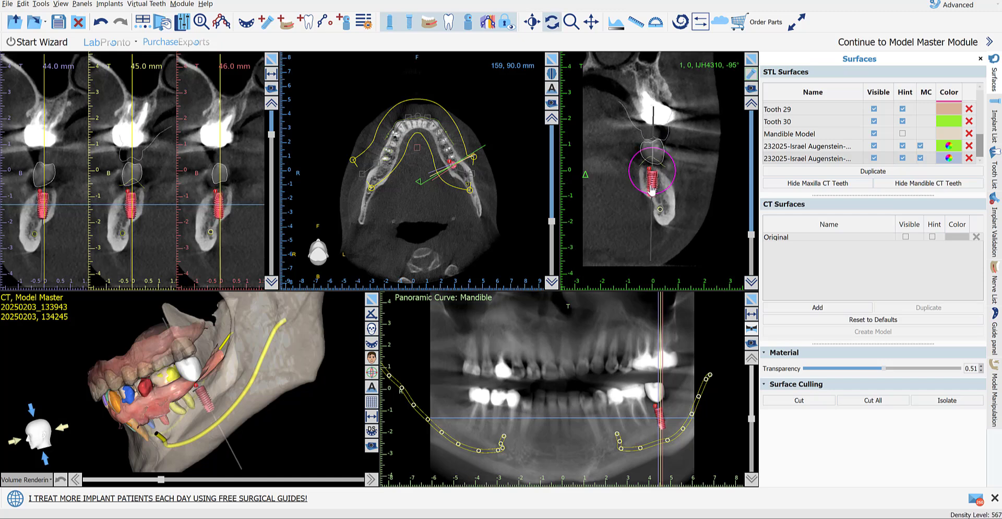
Replace the second molar implant with the BIO | Max platform 5.00 implant labelled IJH5008
drag(242, 431, 236, 455)
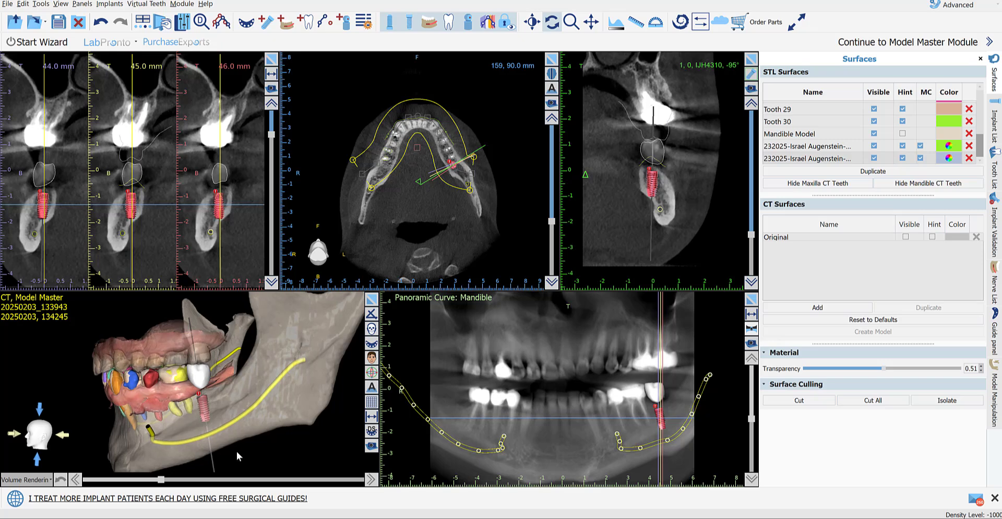
drag(268, 351, 243, 441)
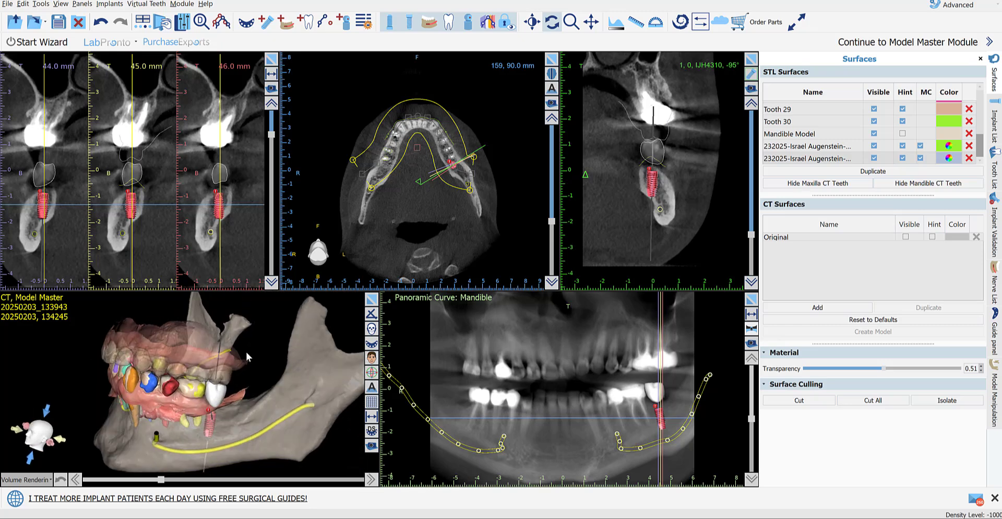
right_click(647, 181)
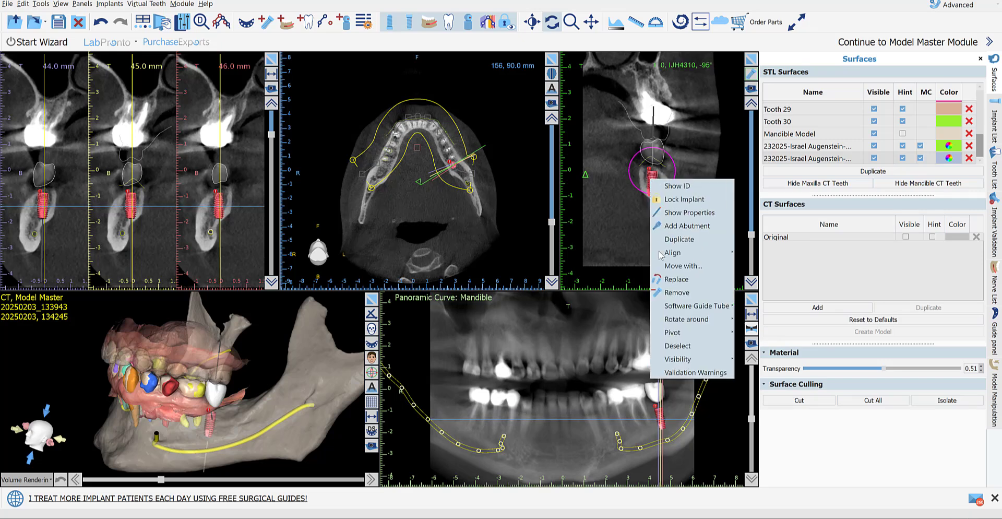
click(676, 279)
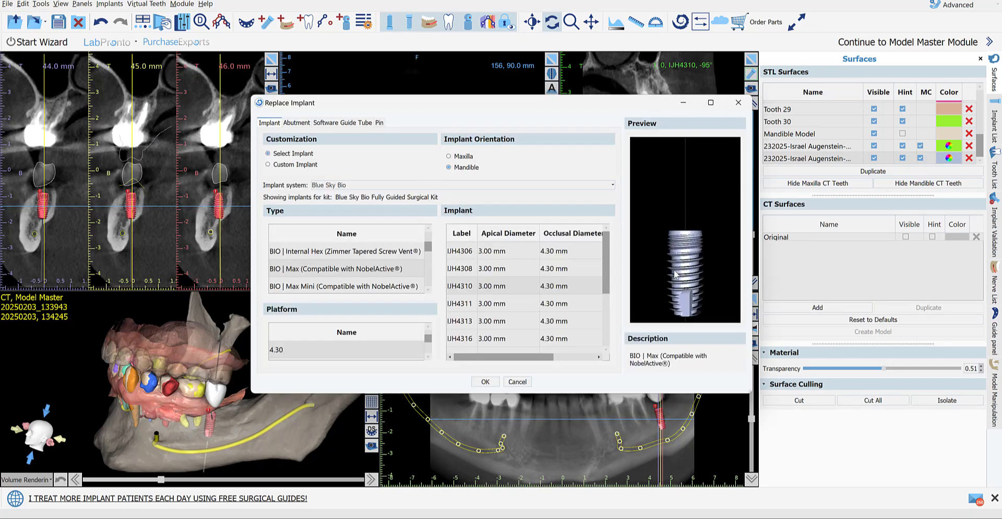
click(601, 286)
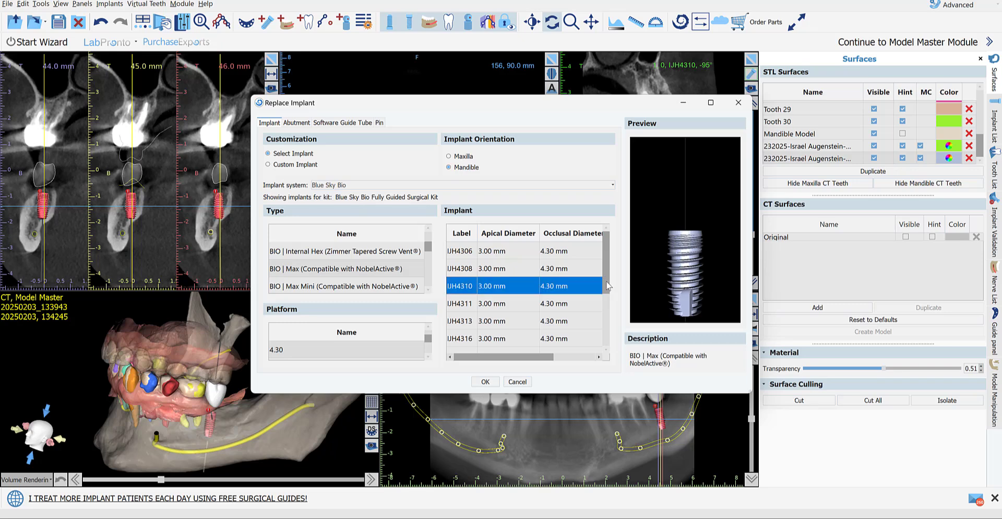
drag(607, 284, 608, 307)
drag(526, 360, 493, 361)
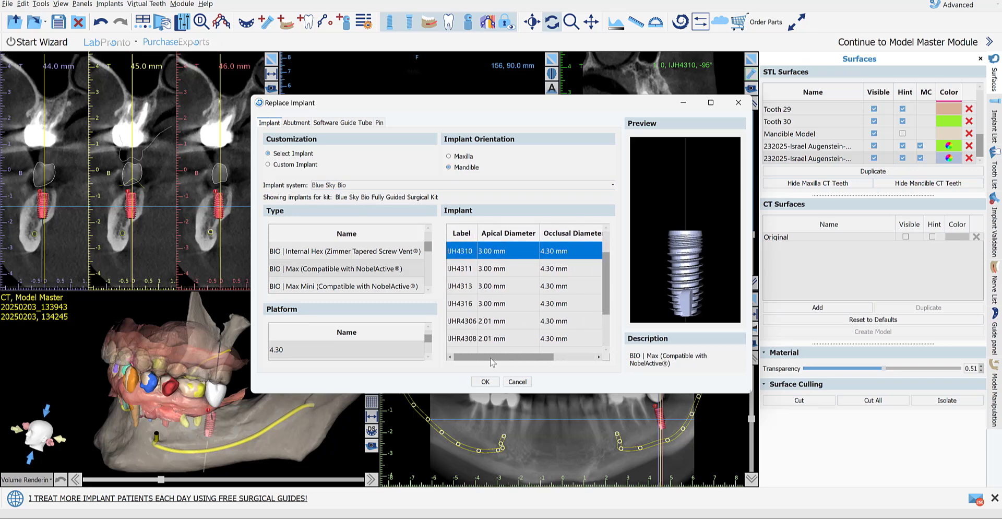
click(427, 359)
click(423, 351)
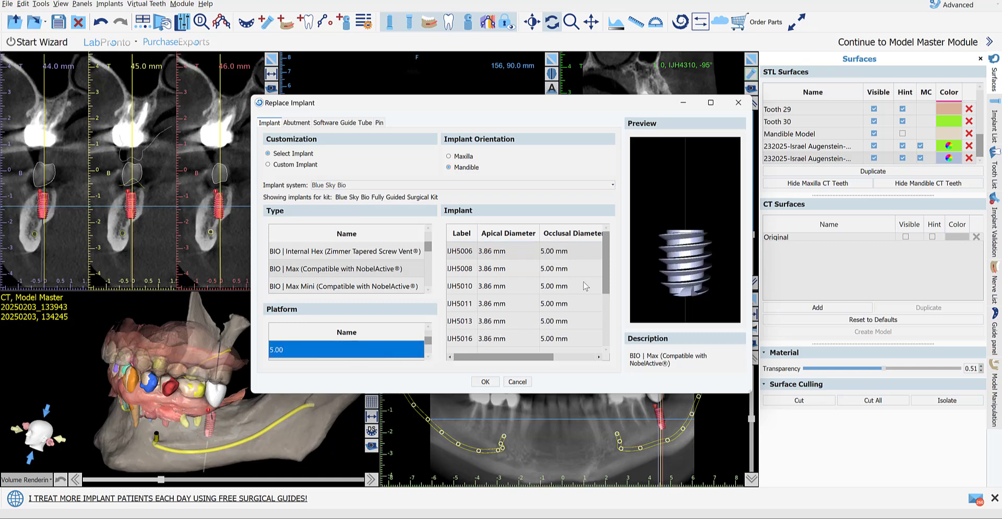
click(575, 268)
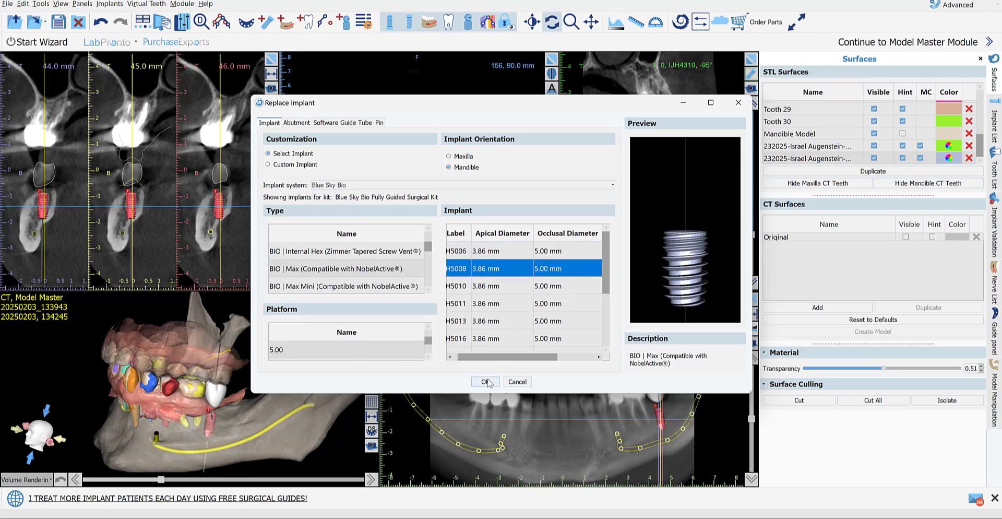
click(486, 381)
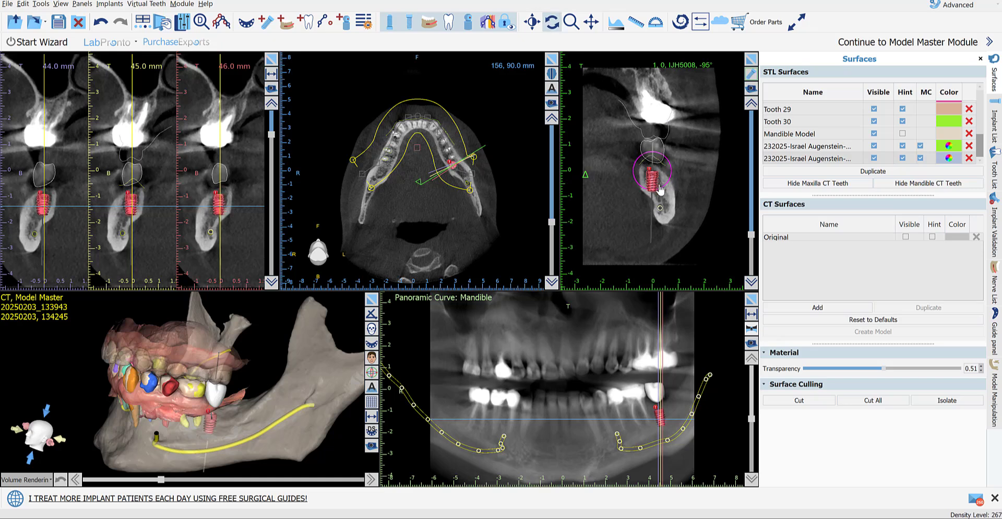
drag(292, 417, 124, 446)
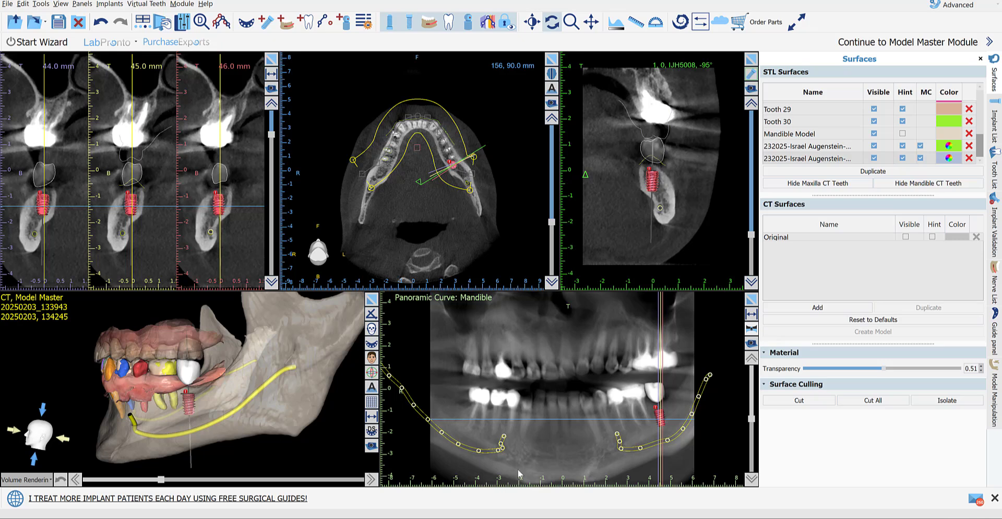
Turn the oblique section to -155° and measure the gap between the second molar implant and the neighbouring tooth root
scroll(732, 215, down, 10)
scroll(726, 225, down, 8)
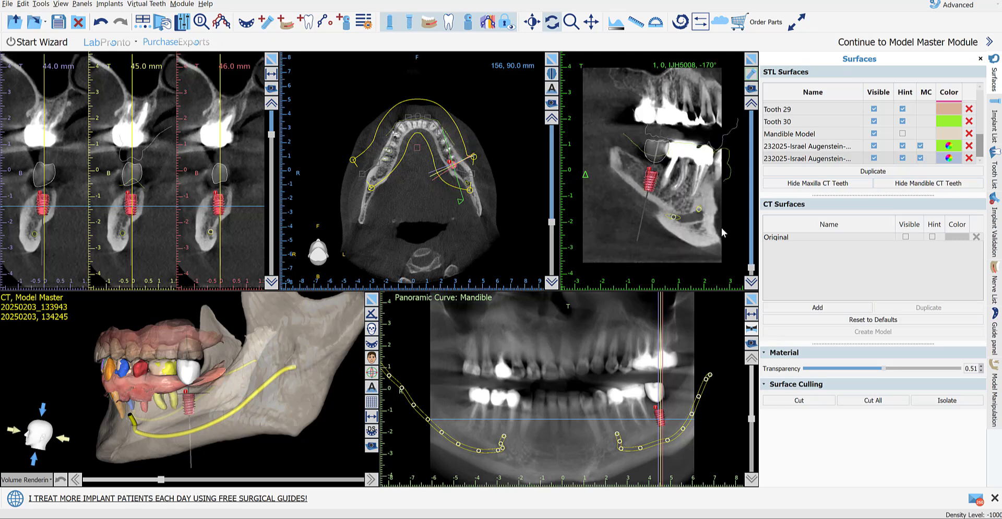
scroll(723, 231, down, 6)
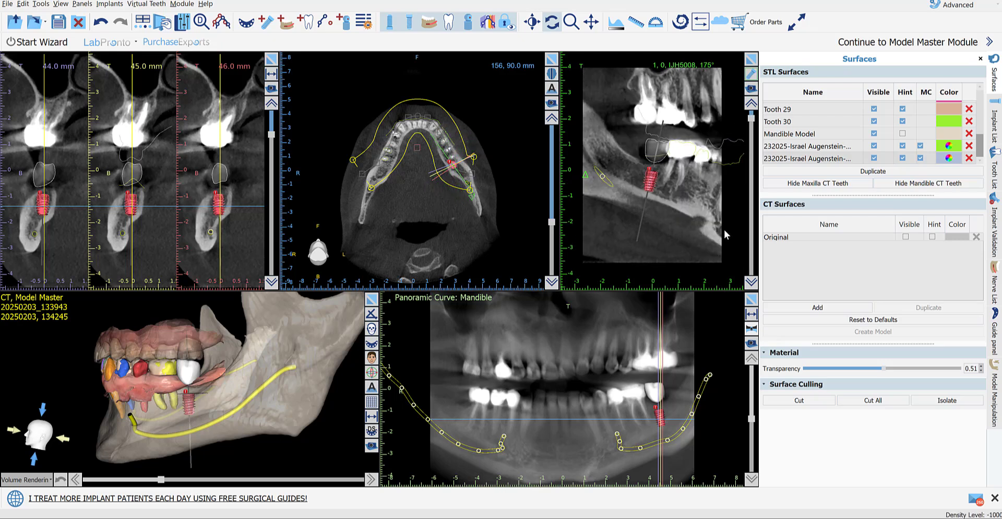
right_drag(689, 227, 687, 204)
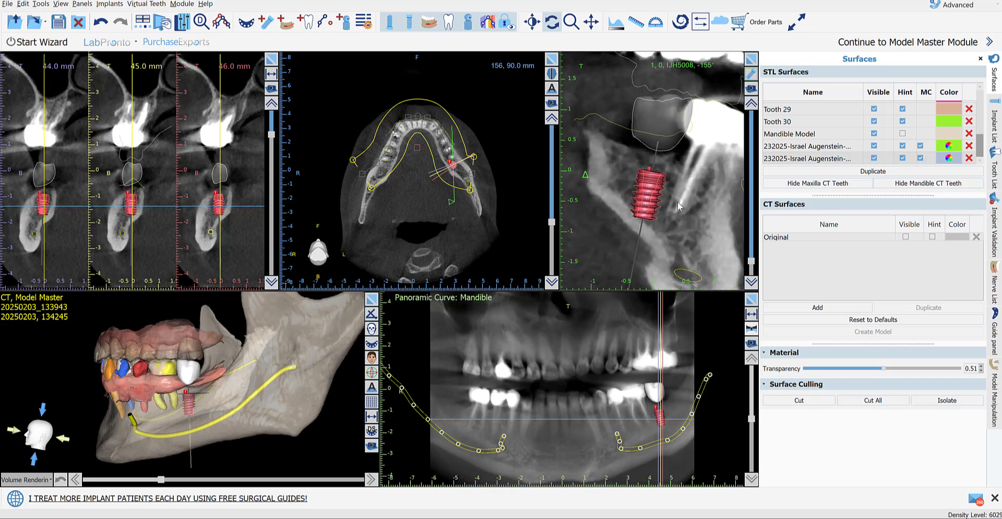
click(636, 22)
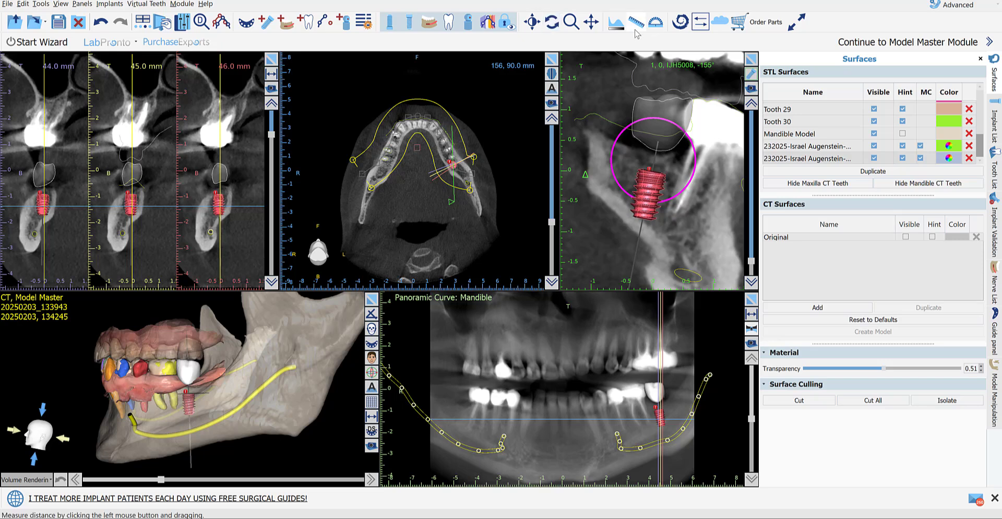
click(667, 210)
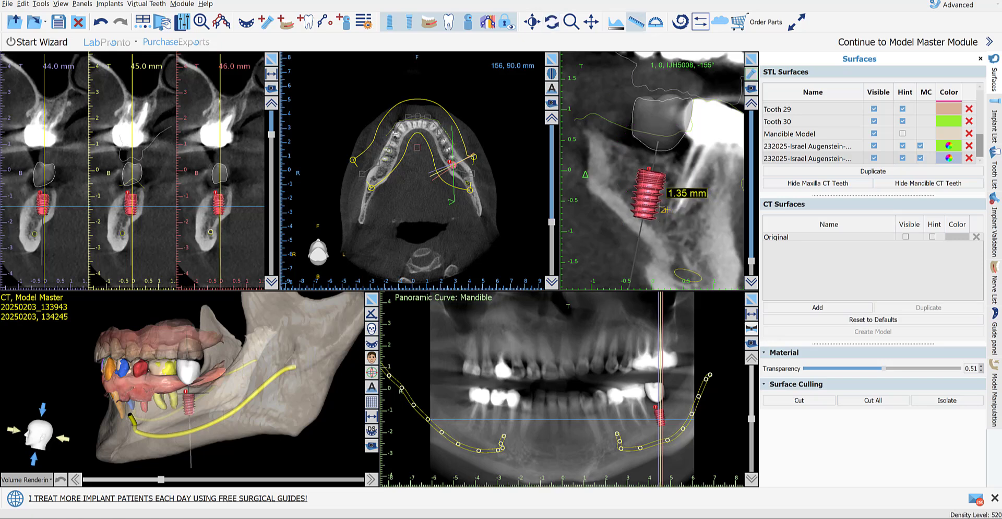
click(664, 209)
Tilt the second molar implant slightly in the oblique section and fine-tune its position relative to the neighbouring root
click(551, 22)
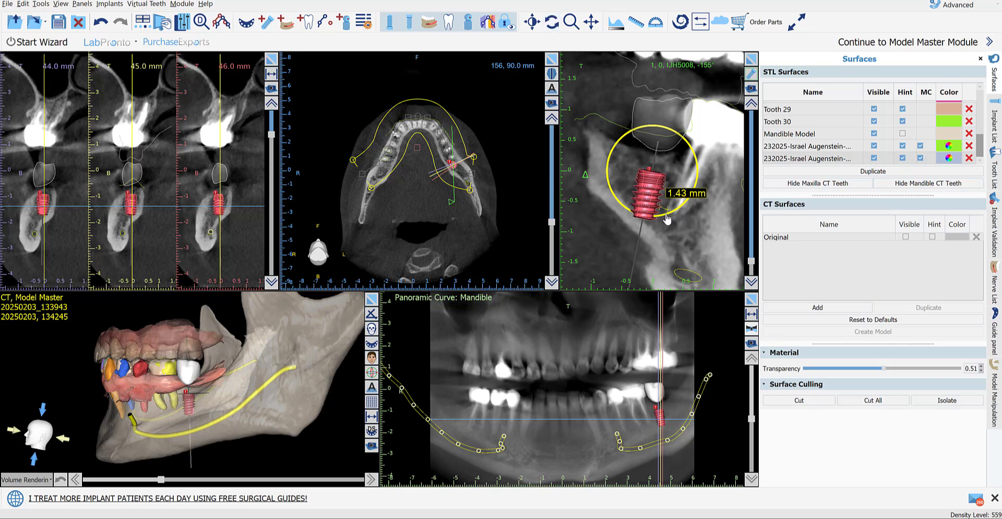
drag(667, 219, 664, 220)
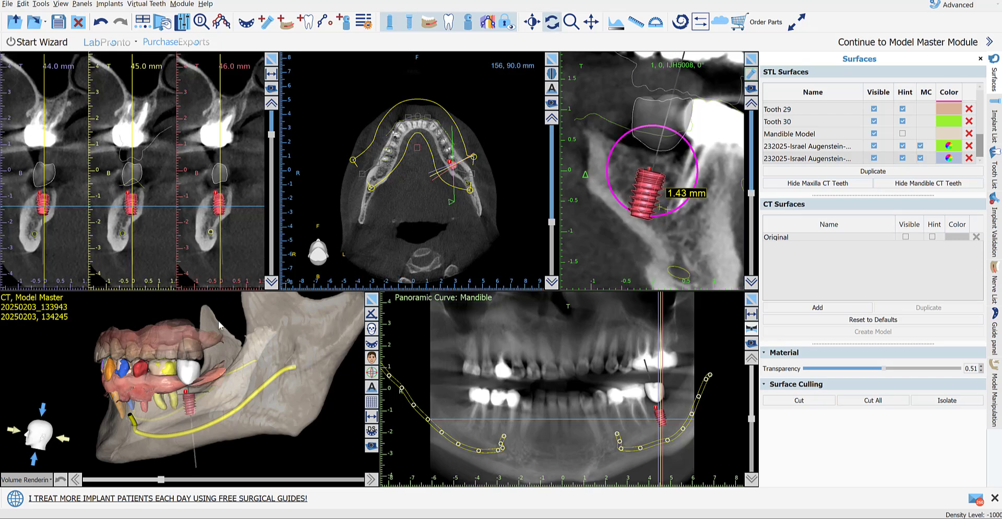
drag(219, 320, 219, 295)
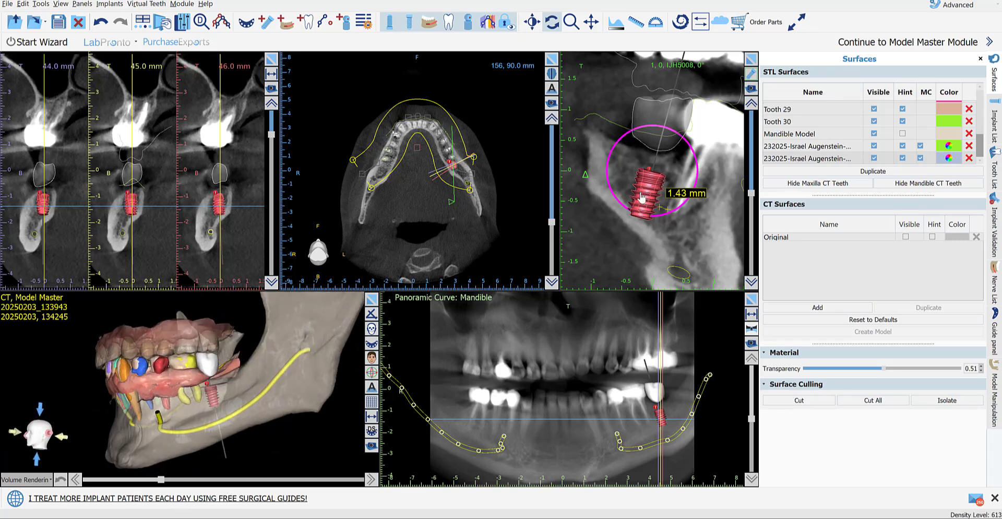
drag(641, 196, 646, 200)
Examine the implant's position relative to the nerve, crown and neighbouring roots in the enlarged 3D view from several angles
mouse_move(191, 308)
mouse_down()
mouse_move(191, 454)
mouse_move(192, 315)
mouse_up()
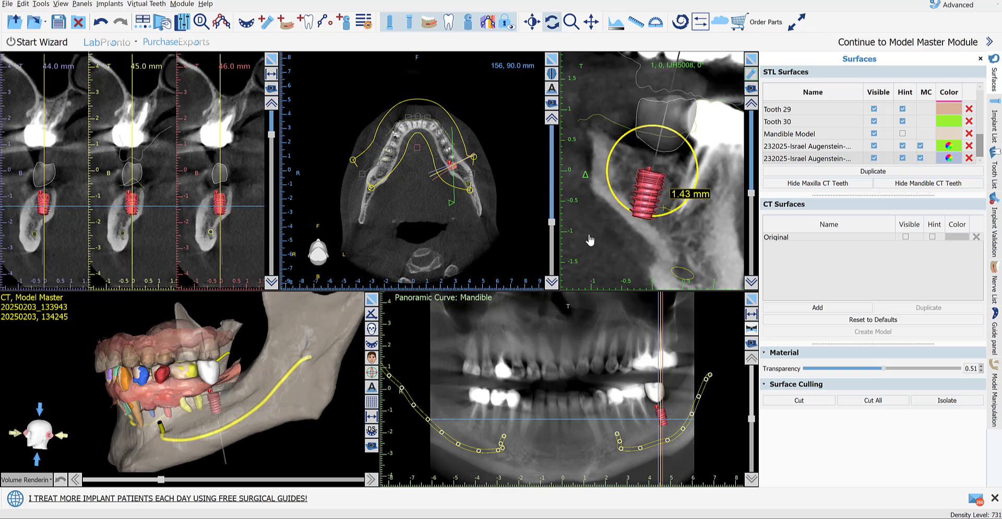
drag(192, 319, 245, 375)
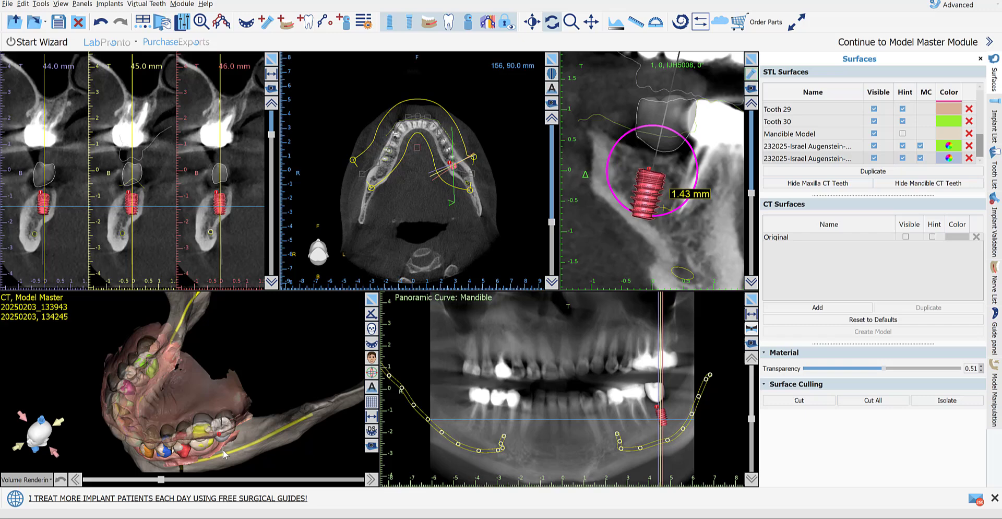
click(372, 301)
drag(506, 233, 284, 131)
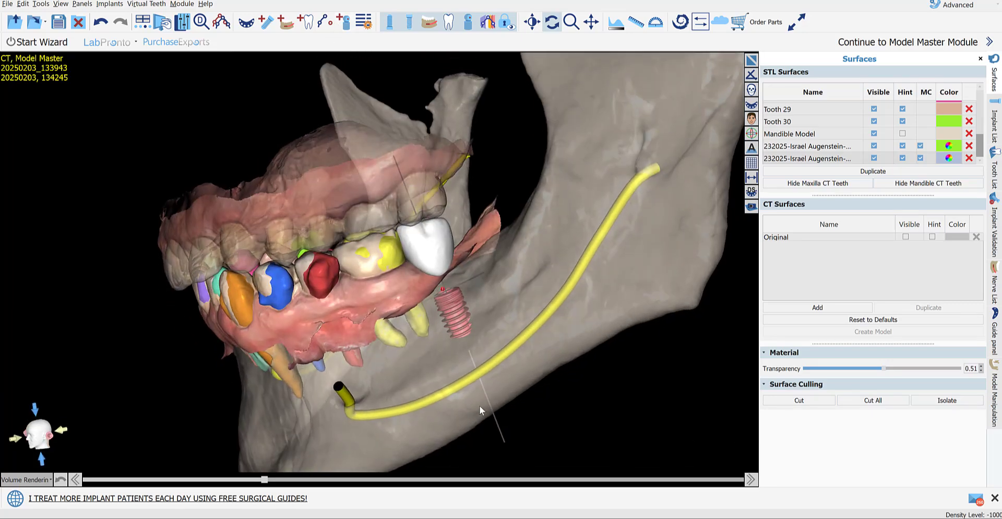
drag(479, 405, 448, 365)
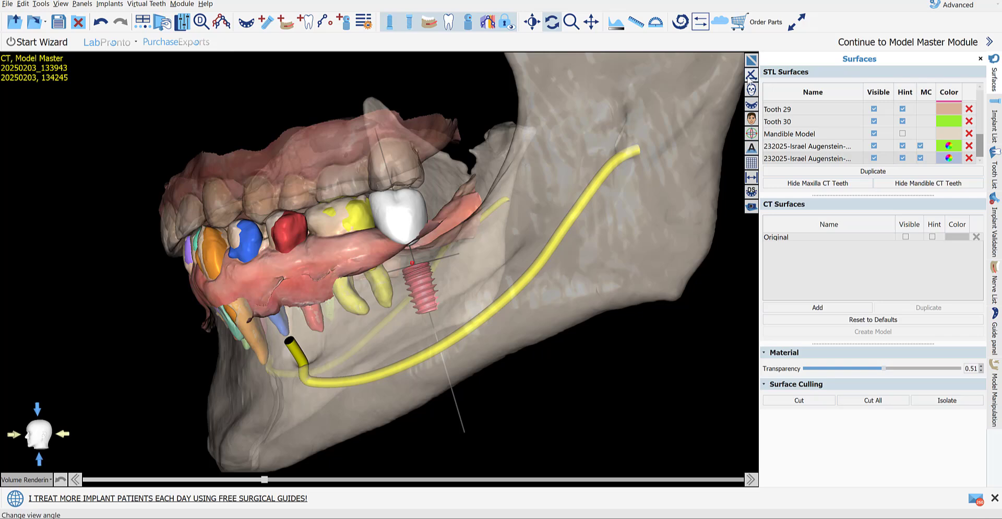
click(751, 60)
drag(280, 396, 324, 381)
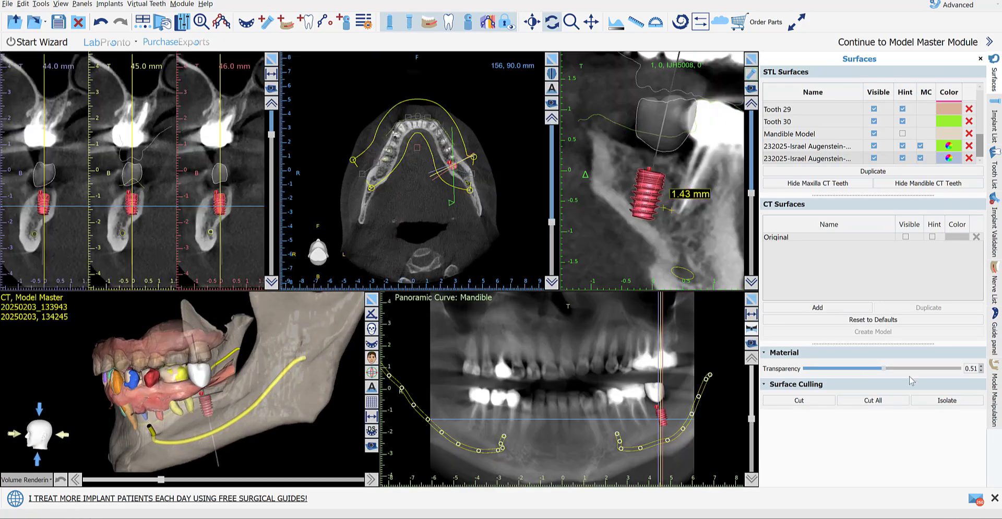
Choose the mandibular scan as the fabrication model for the mandible surgical guide
click(994, 338)
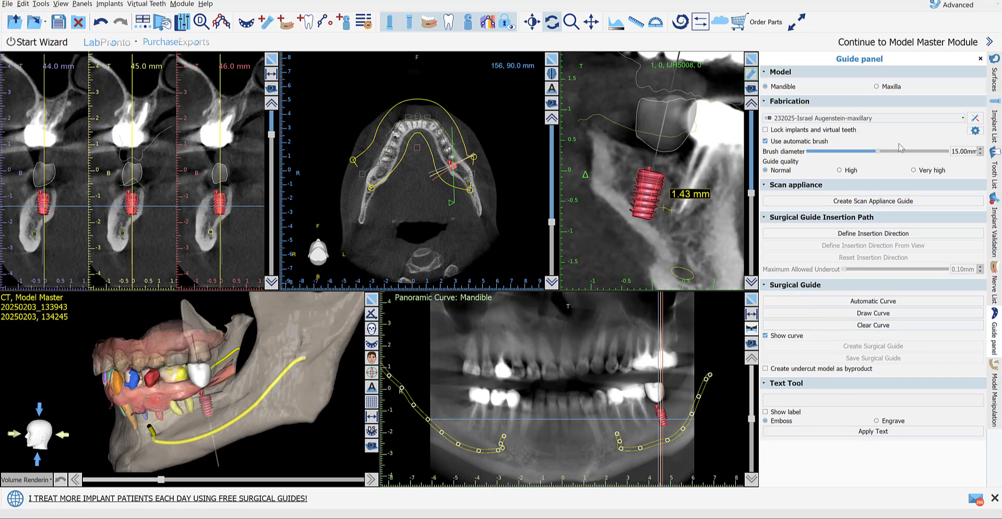
click(832, 122)
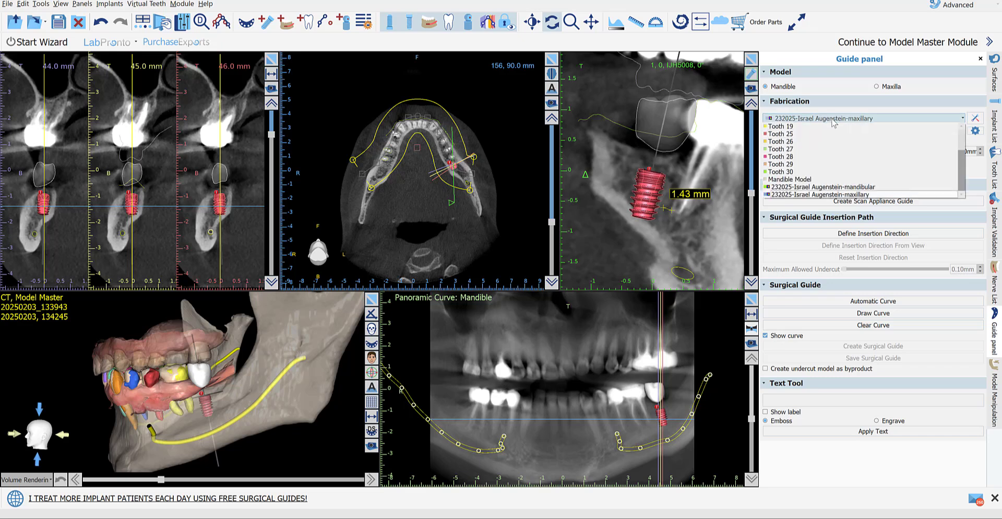
click(808, 188)
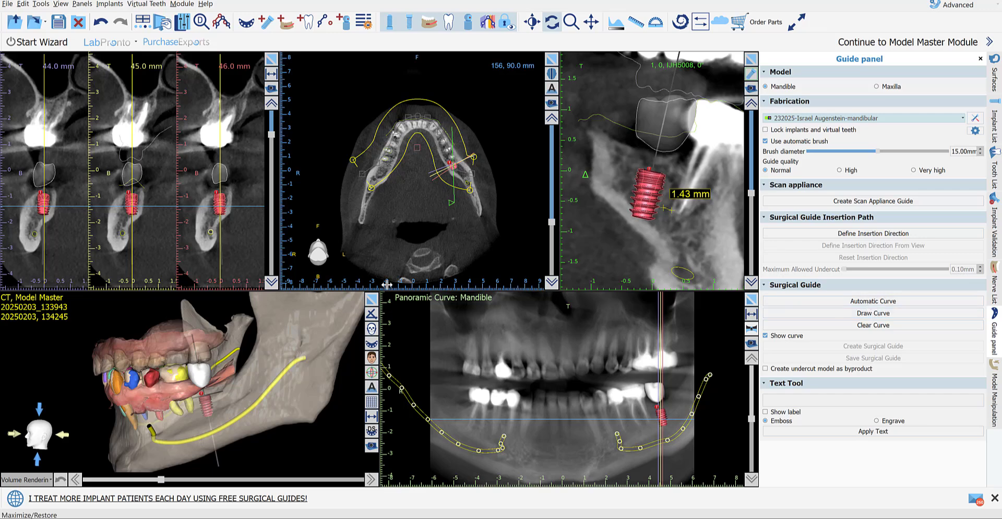
Enlarge the 3D view and hide the maxillary scan and the virtual teeth to expose the lower arch
click(372, 299)
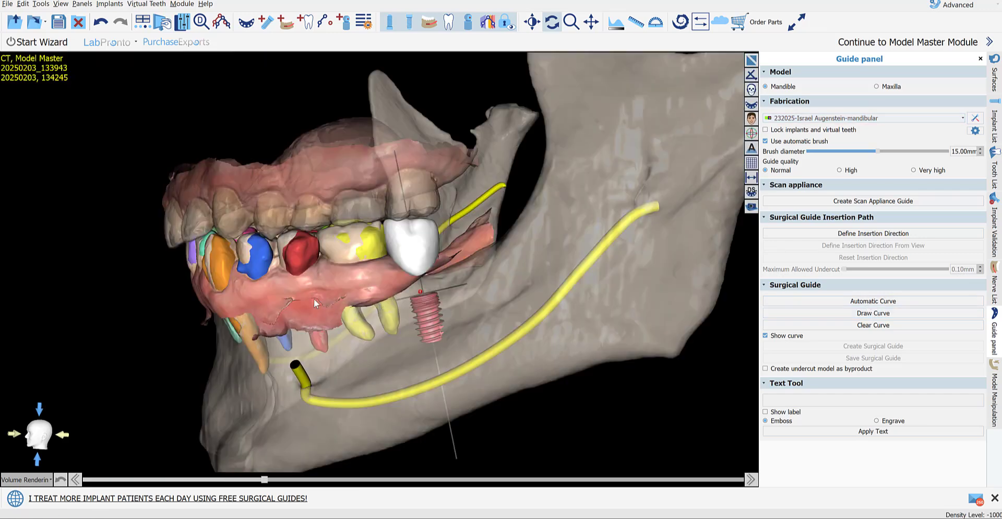
drag(320, 132, 374, 350)
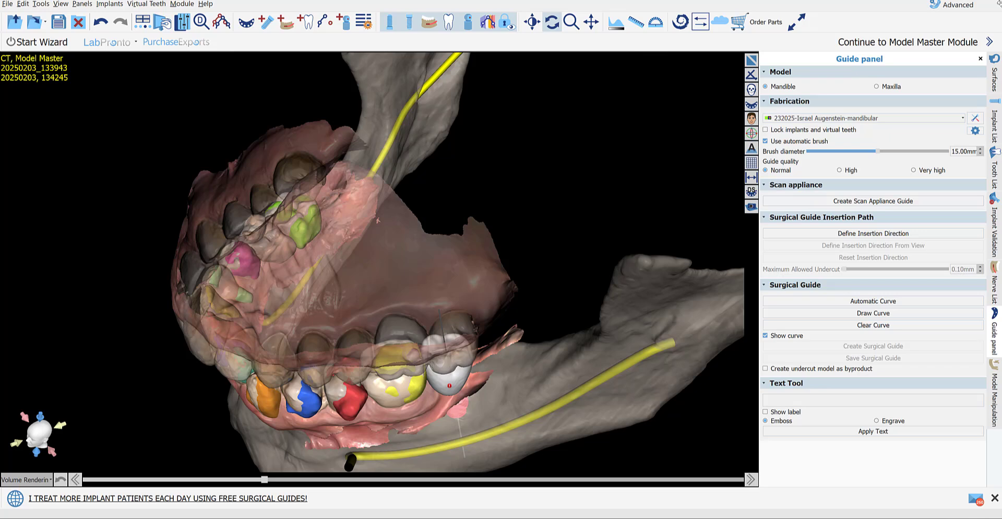
click(994, 79)
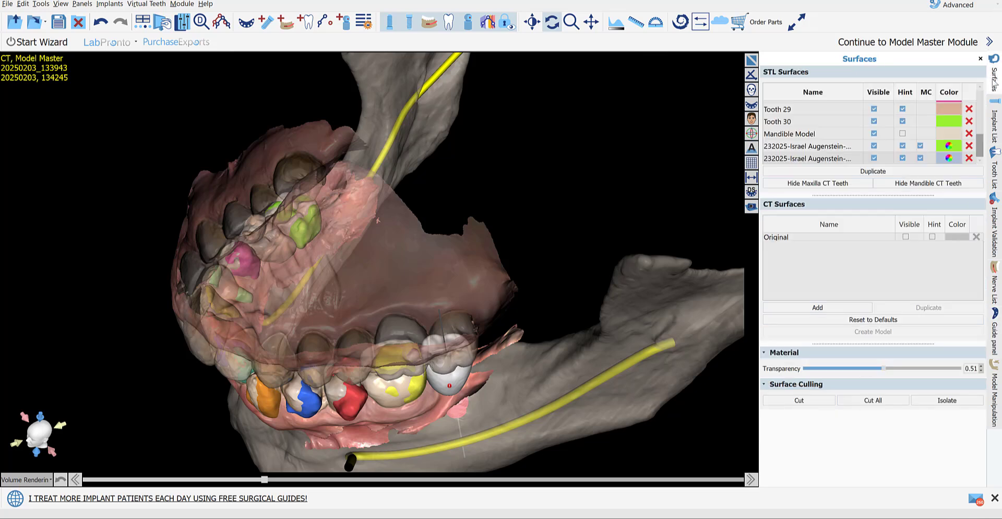
click(874, 158)
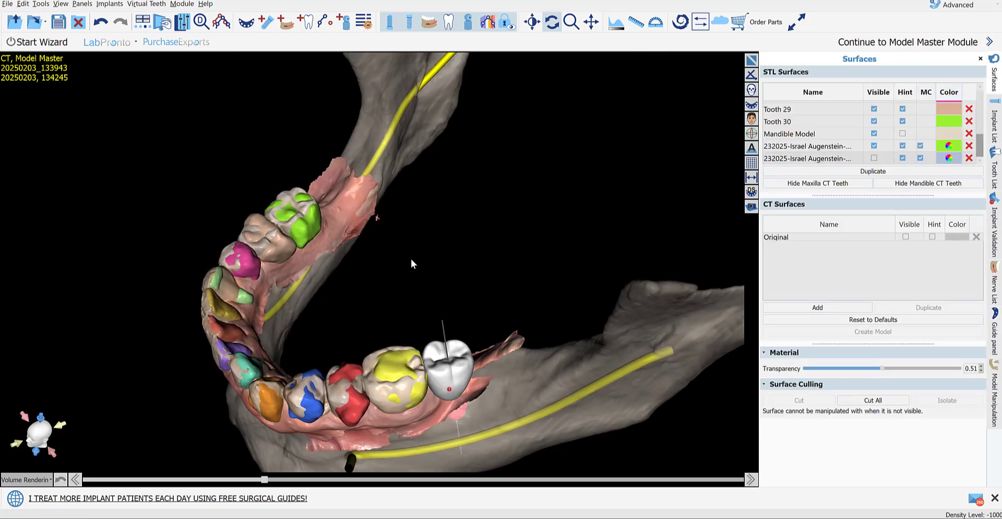
click(450, 23)
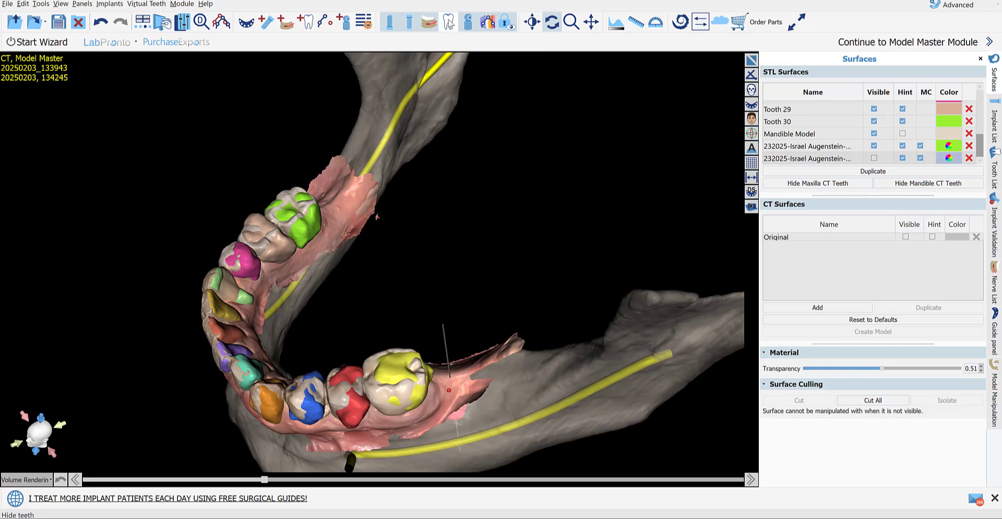
Show the software guide tube of implant IJH5008 and hide the Tooth 19 surface
click(994, 122)
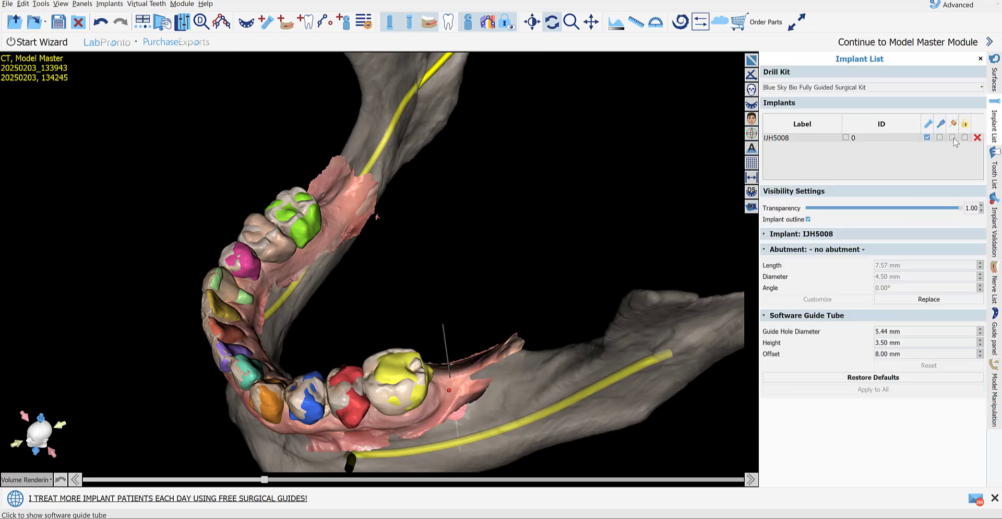
click(952, 137)
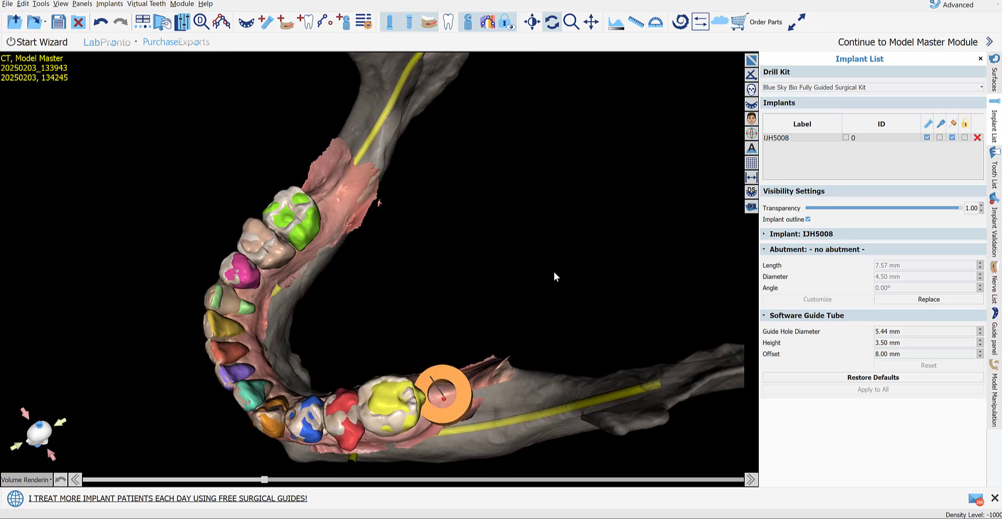
click(994, 78)
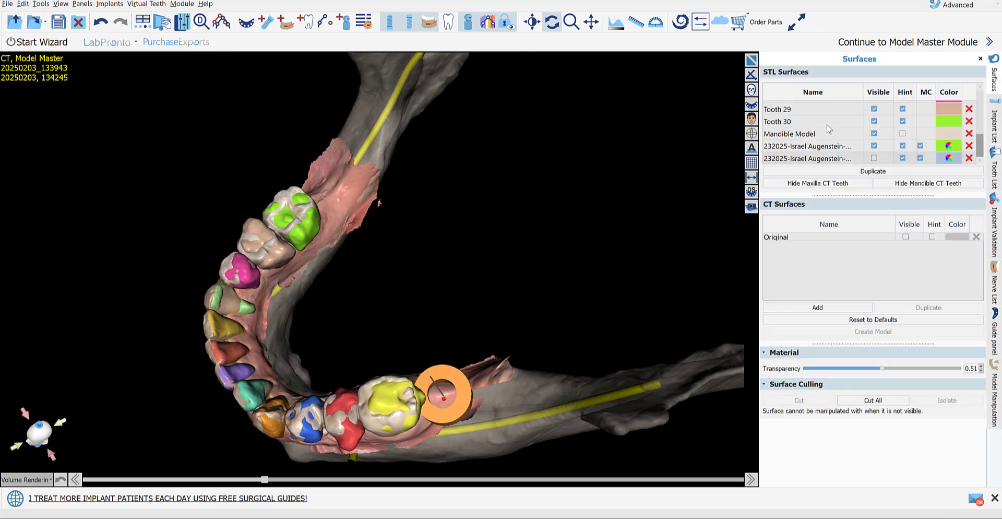
scroll(854, 126, up, 2)
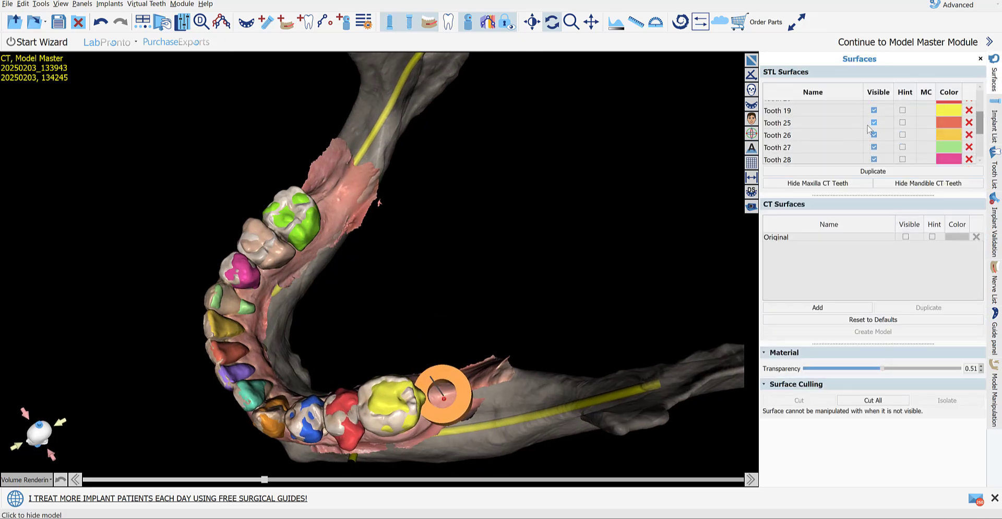
click(874, 111)
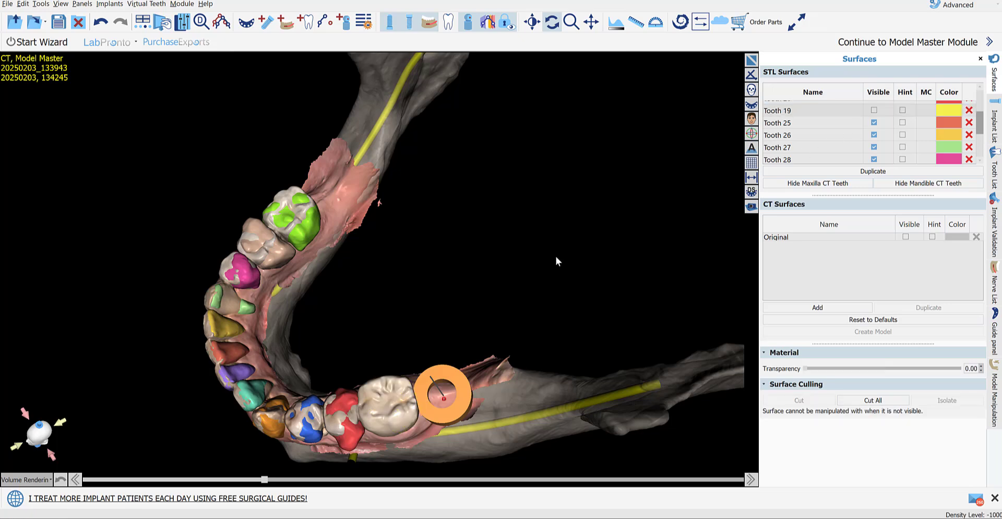
drag(443, 253, 438, 337)
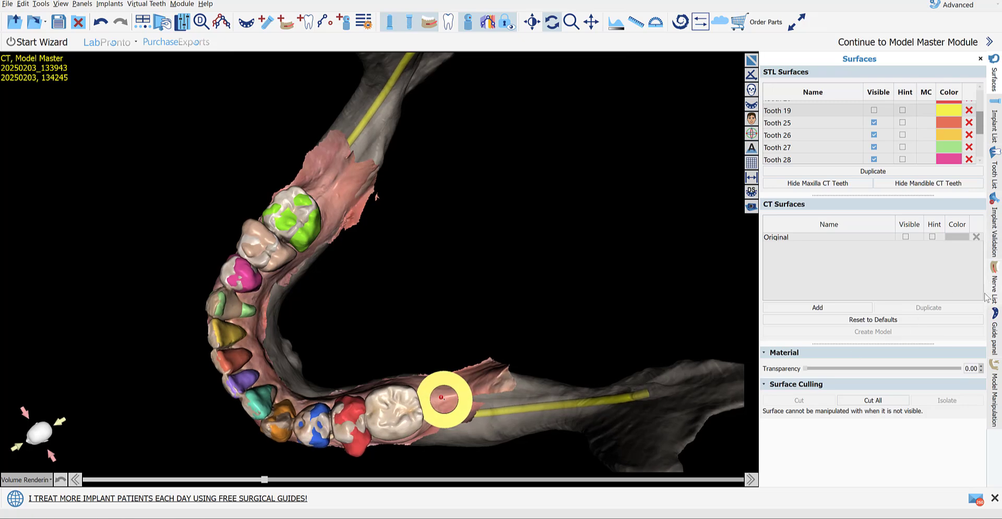
Draw the surgical guide curve on the mandibular scan from the blue premolar along both sides of the teeth and around the guide tube
click(994, 347)
click(877, 313)
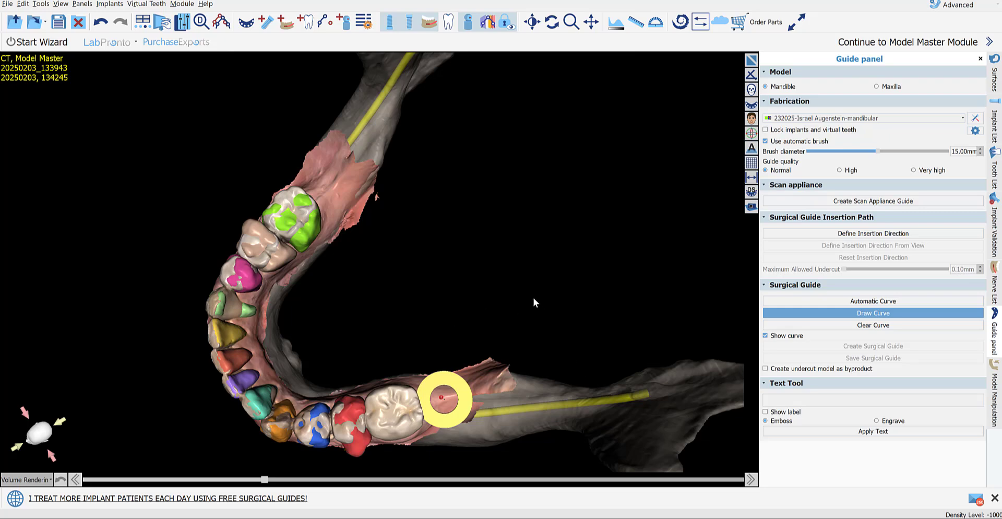
drag(354, 338, 309, 351)
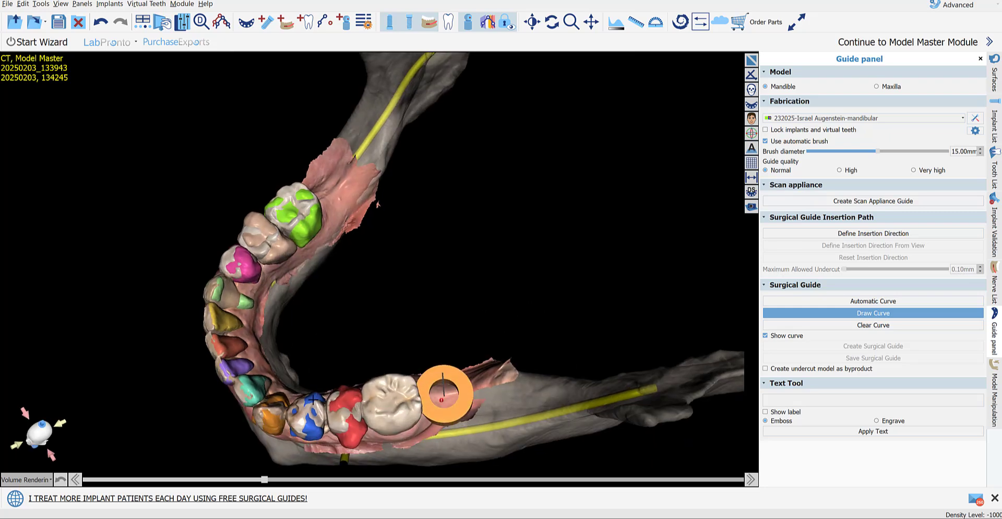
mouse_move(312, 400)
mouse_down()
mouse_move(315, 441)
mouse_move(349, 446)
mouse_move(462, 414)
mouse_move(472, 389)
mouse_move(347, 382)
mouse_move(312, 392)
mouse_move(311, 424)
mouse_up()
drag(296, 455, 404, 263)
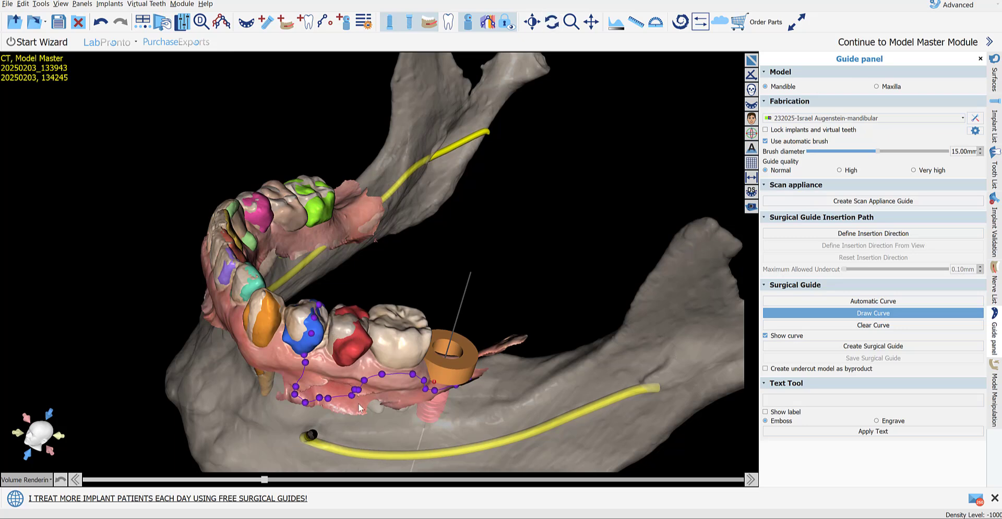
drag(380, 399, 334, 201)
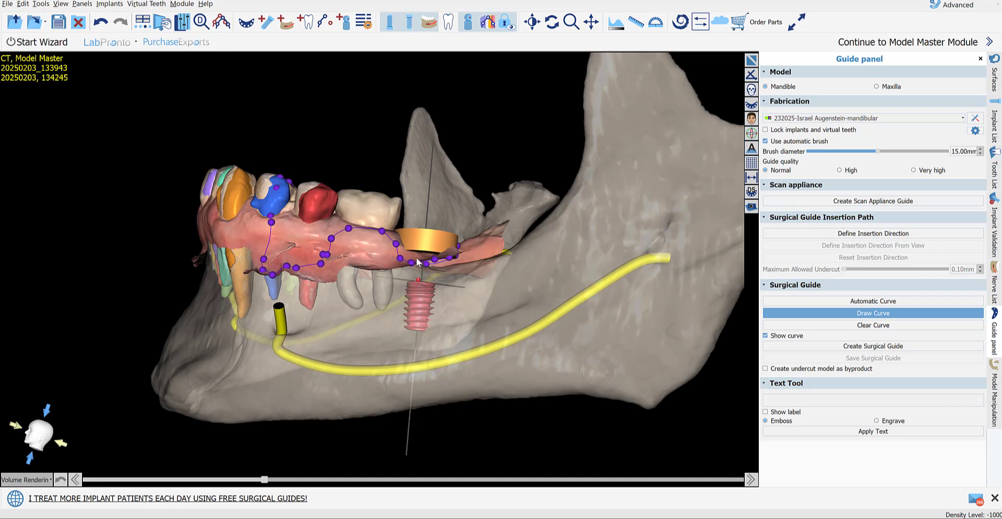
drag(395, 243, 363, 254)
click(268, 242)
right_drag(331, 224, 424, 312)
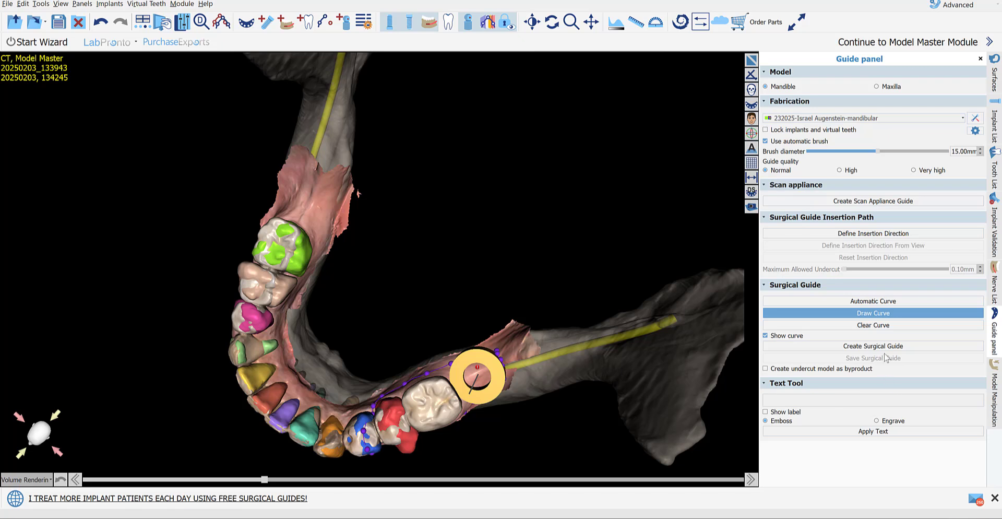
Create the surgical guide from the drawn curve and inspect it around the guide tube
click(872, 346)
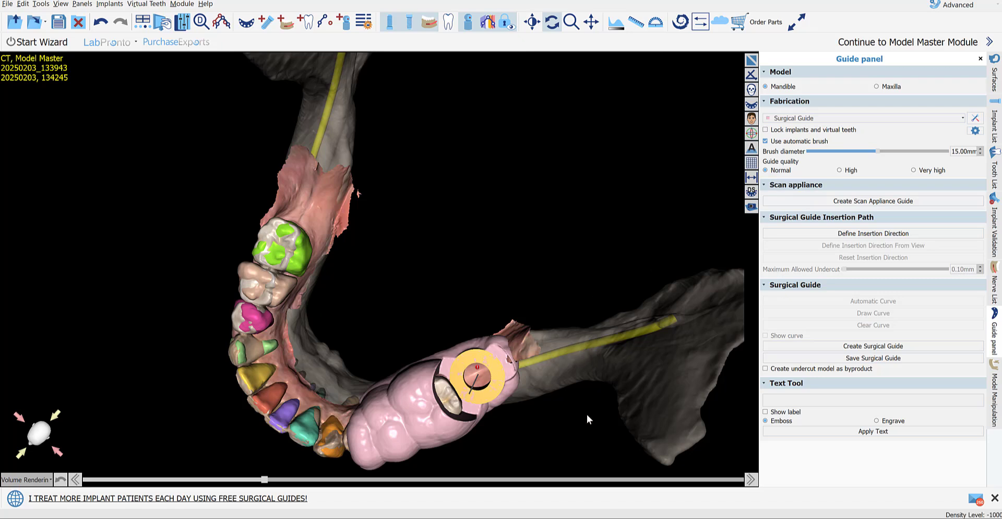
drag(512, 452, 579, 376)
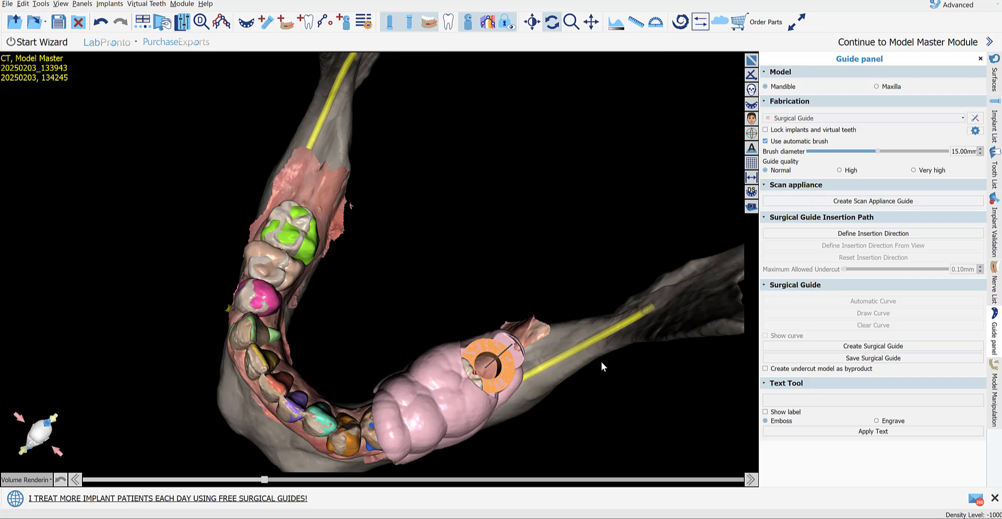
drag(565, 393, 494, 398)
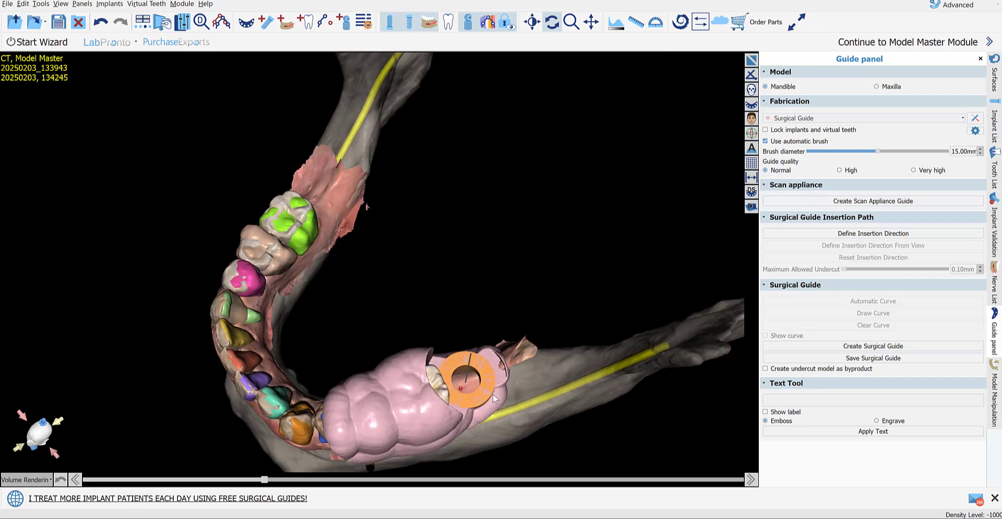
click(493, 393)
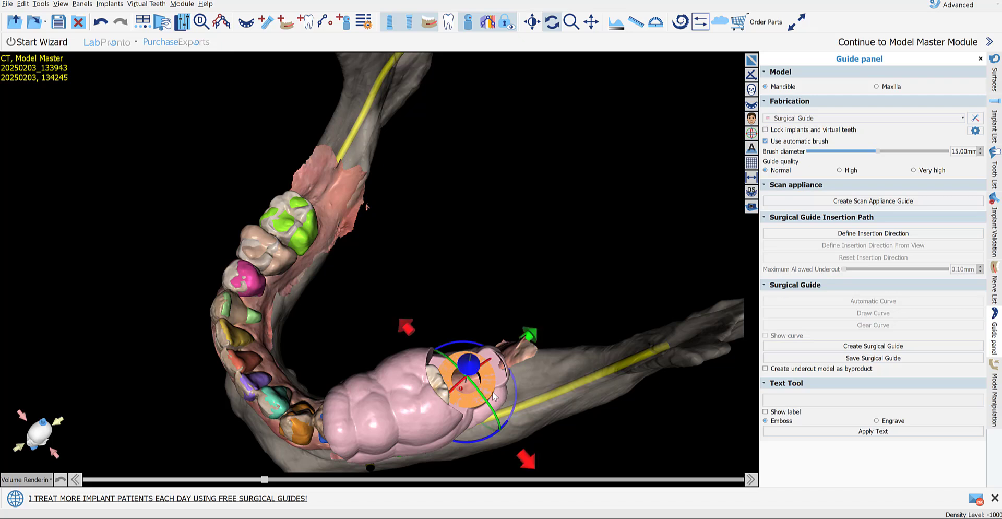
click(649, 346)
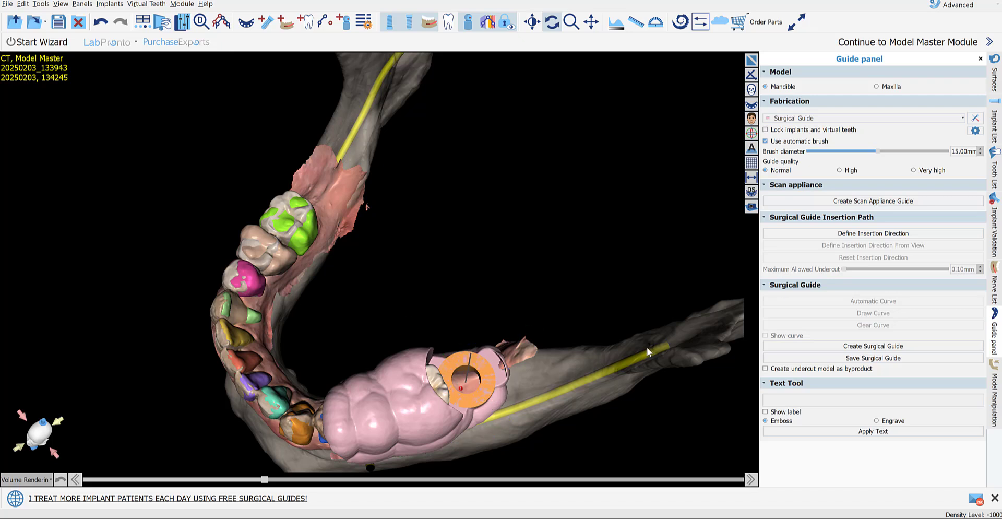